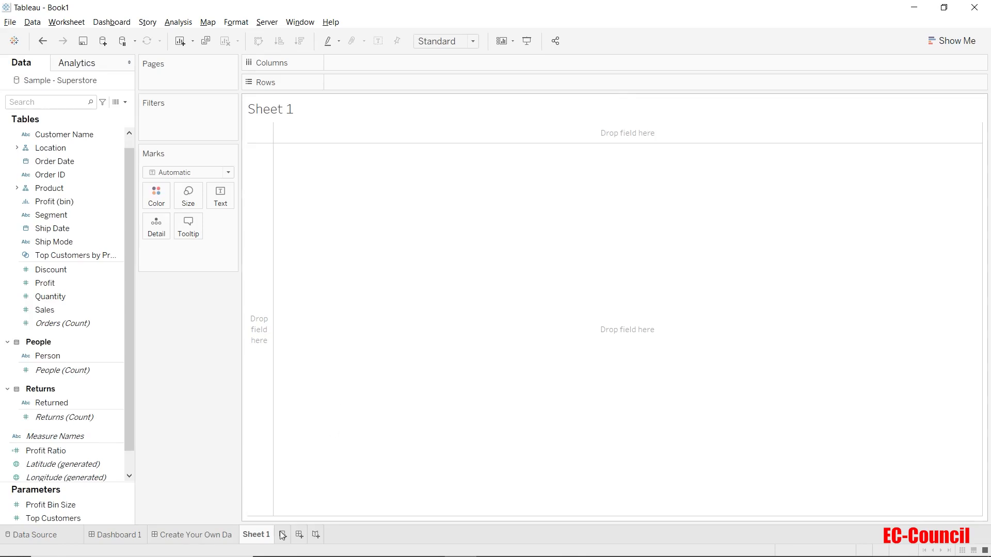
Rename the Sheet 1 worksheet as "Total Overall Sales"
double_click(256, 535)
type("To")
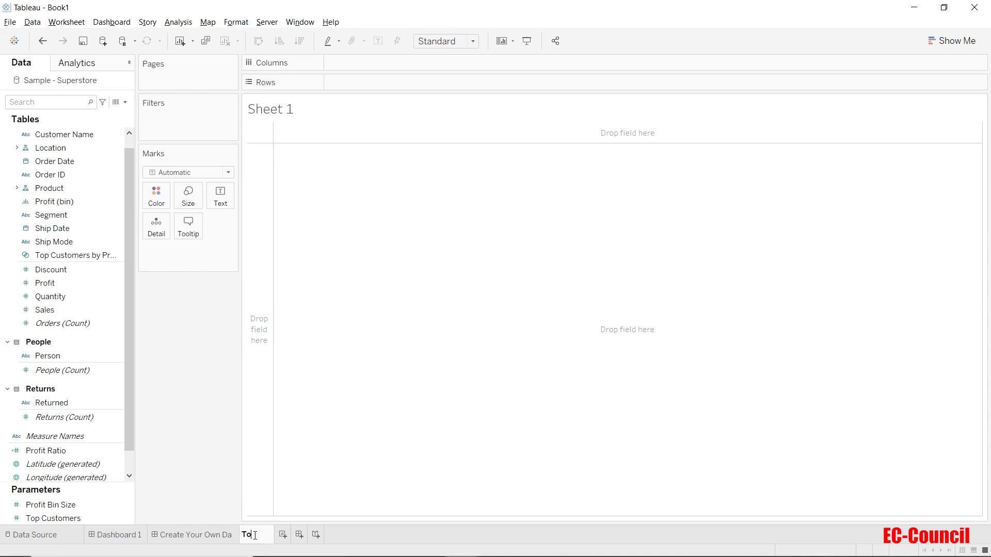
type("tal Over A")
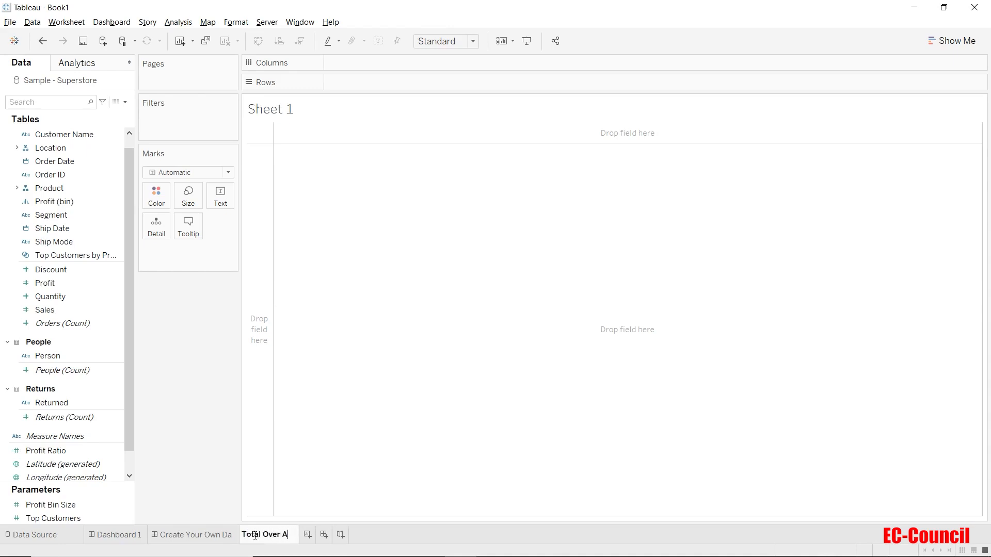
type("ll Sales")
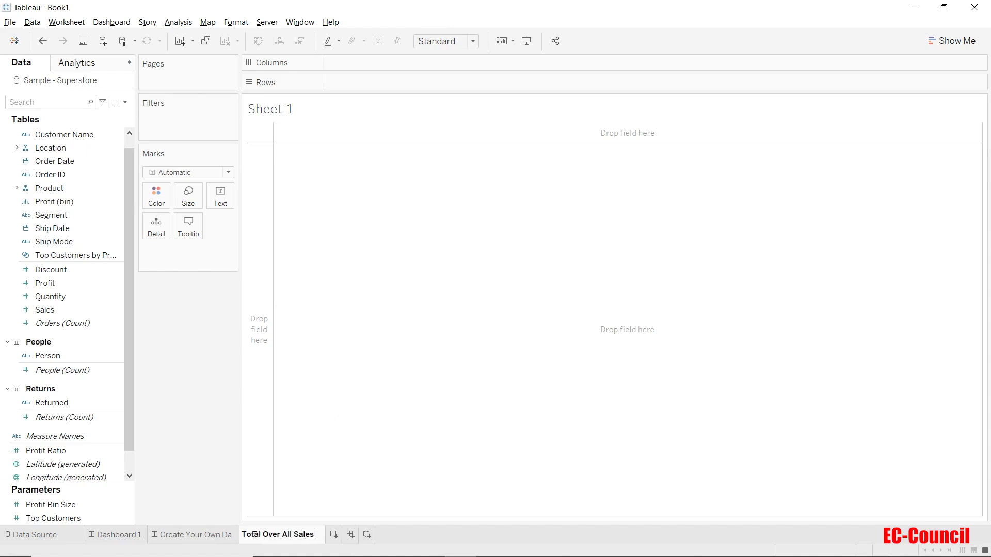
left_click(288, 534)
key("BackSpace")
key("BackSpace")
type("a")
key("Return")
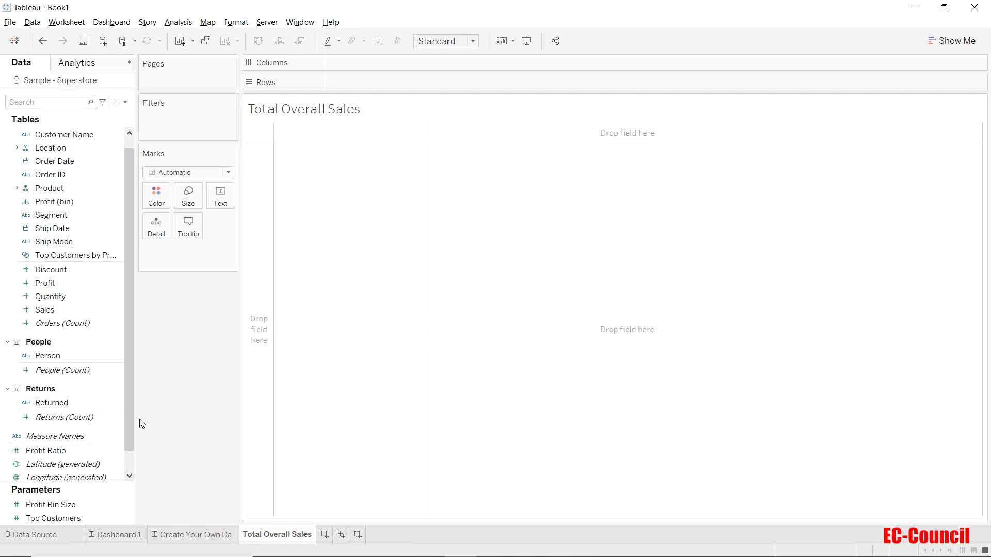
Show the sum of Sales as text on the worksheet and set its label font size to 24
left_click_drag(46, 309, 218, 206)
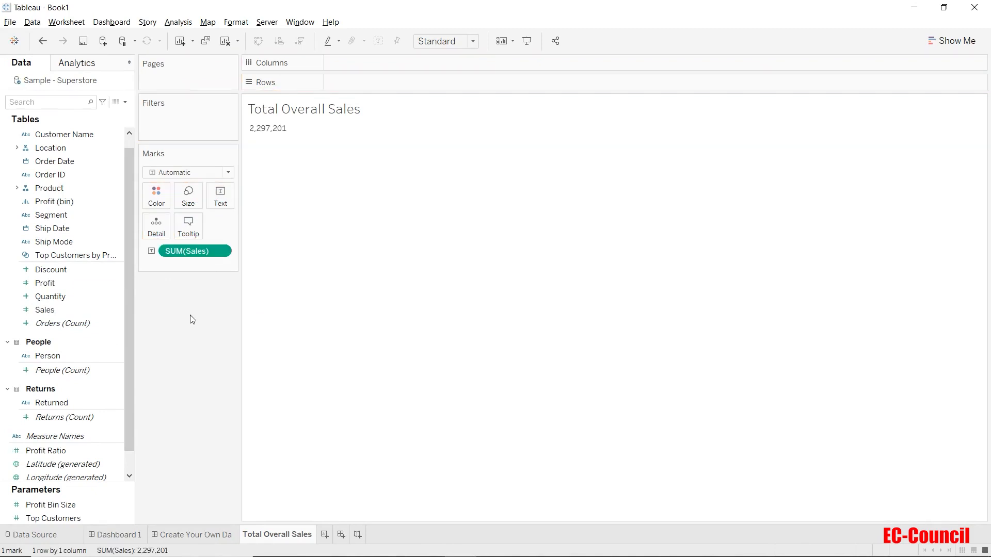
left_click(221, 196)
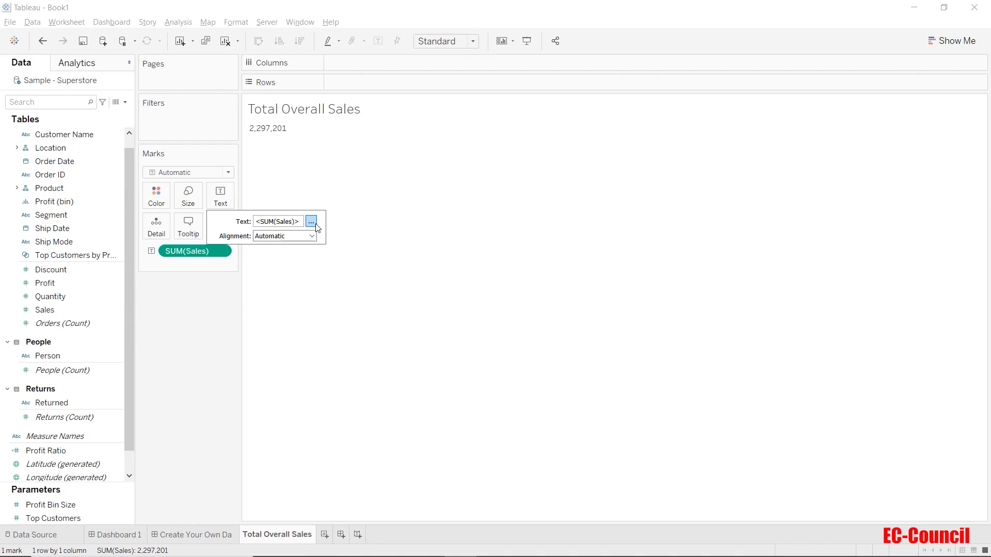
left_click(311, 222)
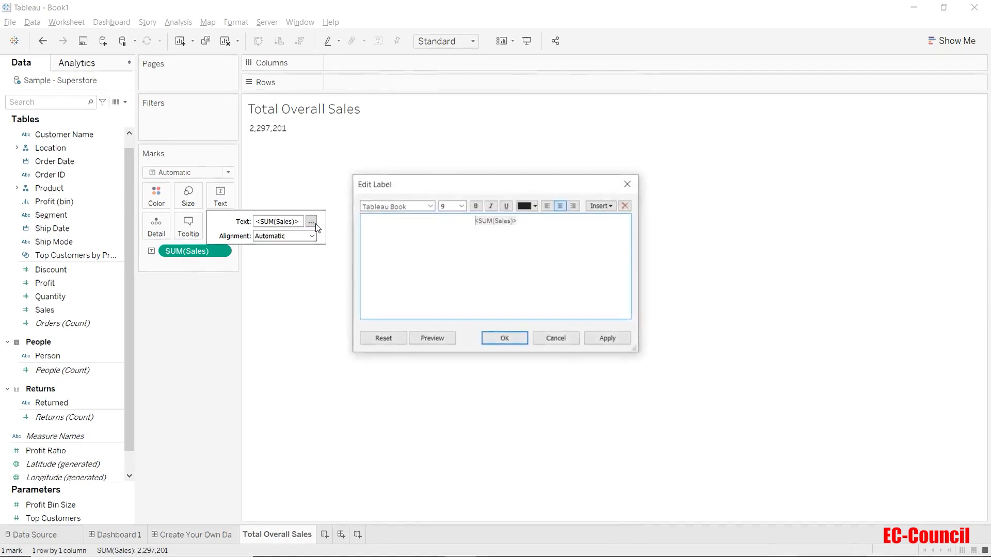
triple_click(499, 222)
left_click(462, 206)
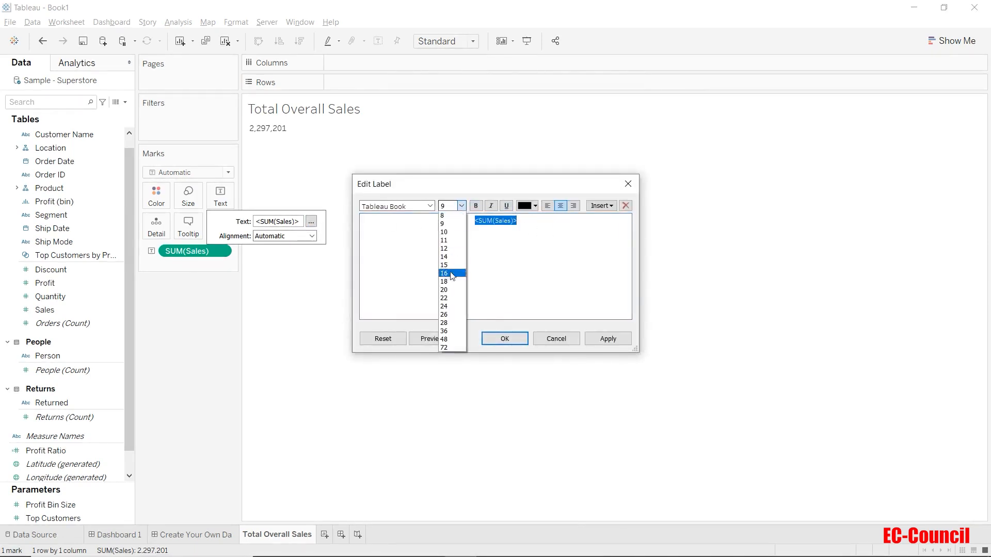
left_click(449, 307)
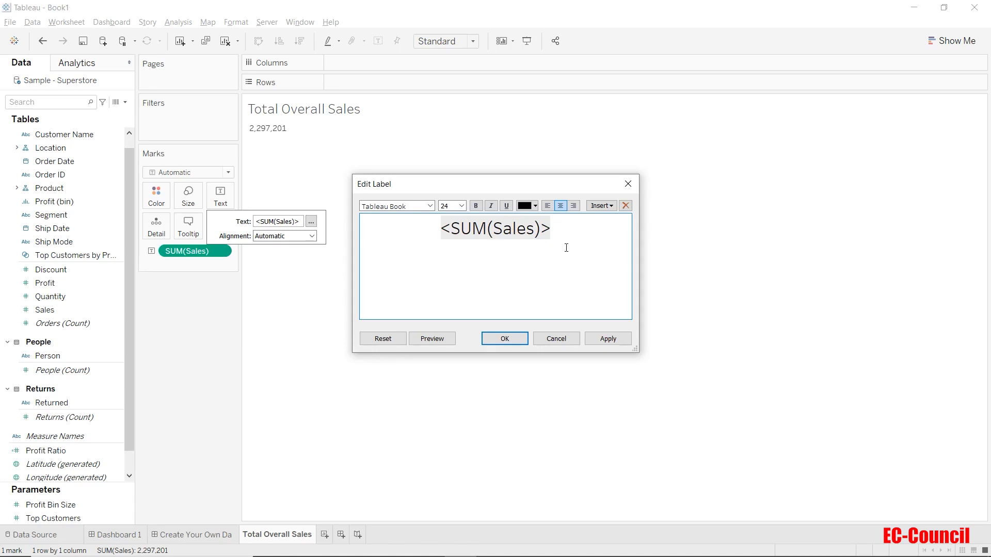
Add a second label line reading "TOTAL SALES" below the sales value and set its font size to 16
type("TOTAL SALES")
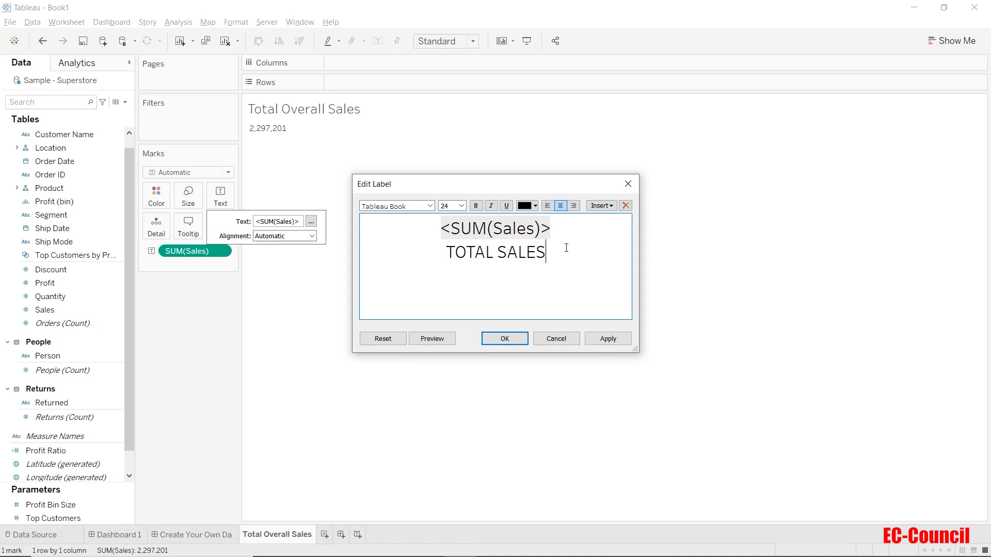
left_click_drag(566, 247, 427, 256)
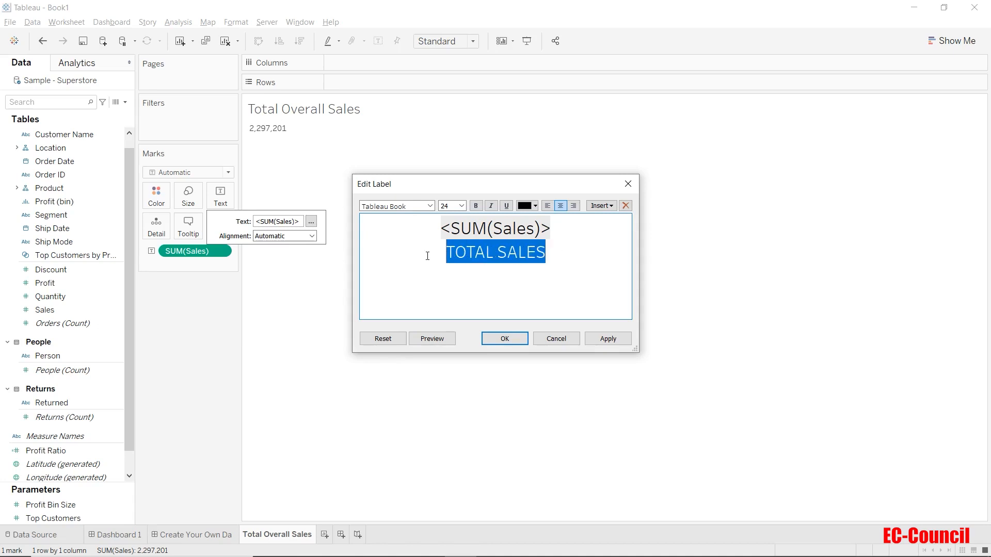
left_click(461, 206)
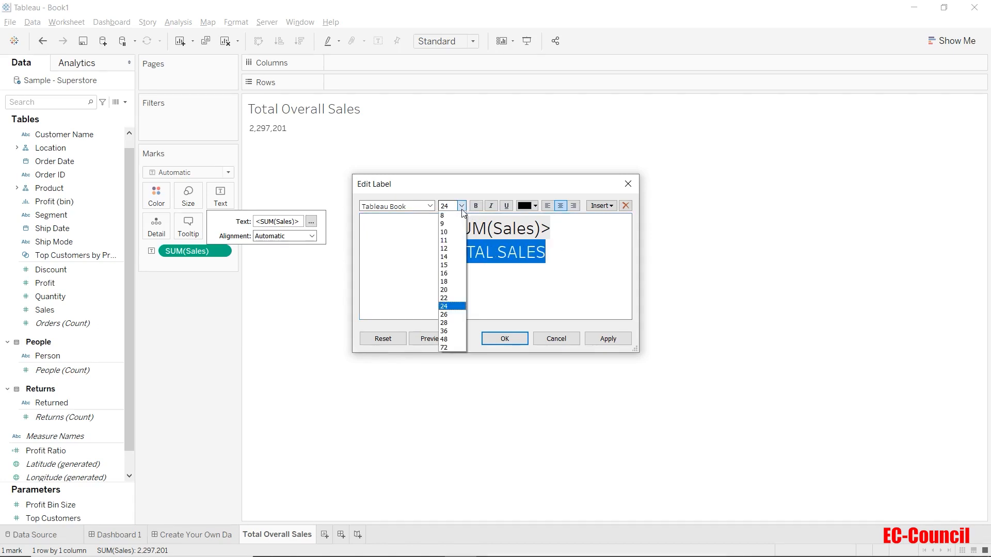
left_click(453, 275)
left_click(538, 275)
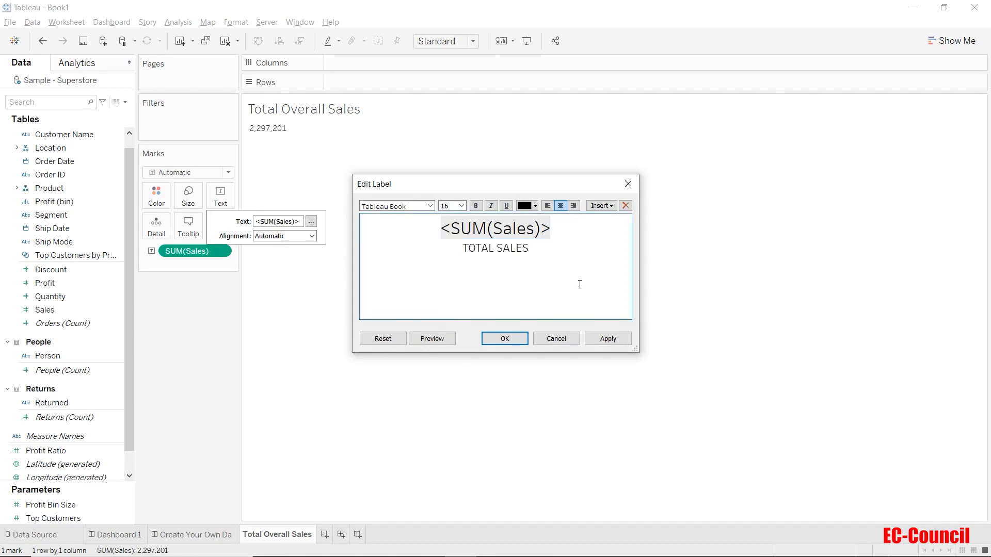
Left-align both lines of the label, apply the label changes, and fit the worksheet to Entire View
key("ctrl+a")
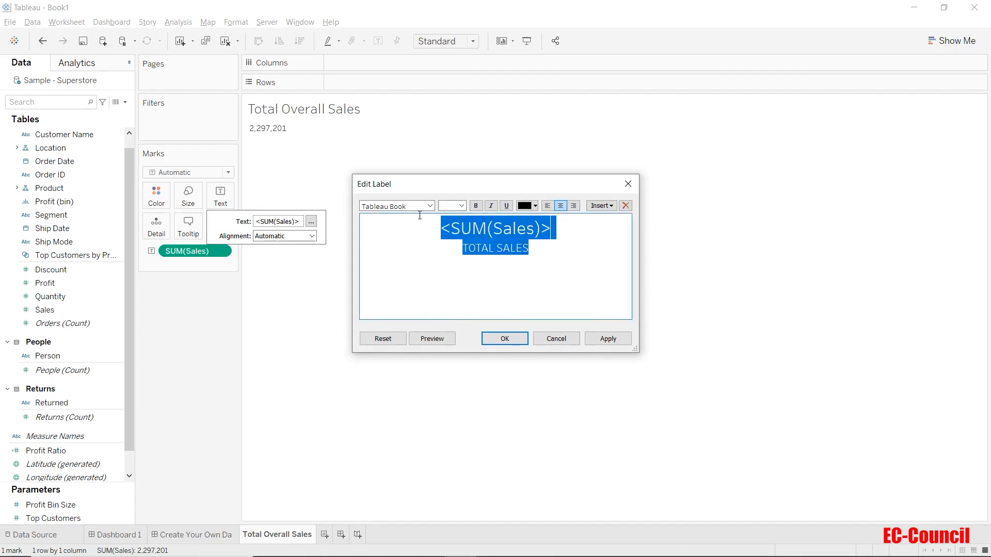
left_click(547, 206)
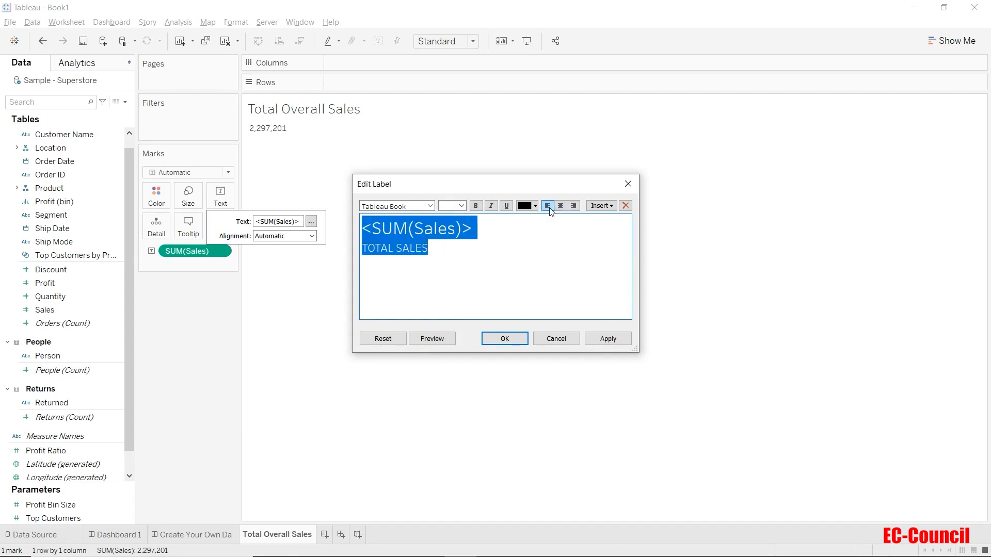
left_click(503, 339)
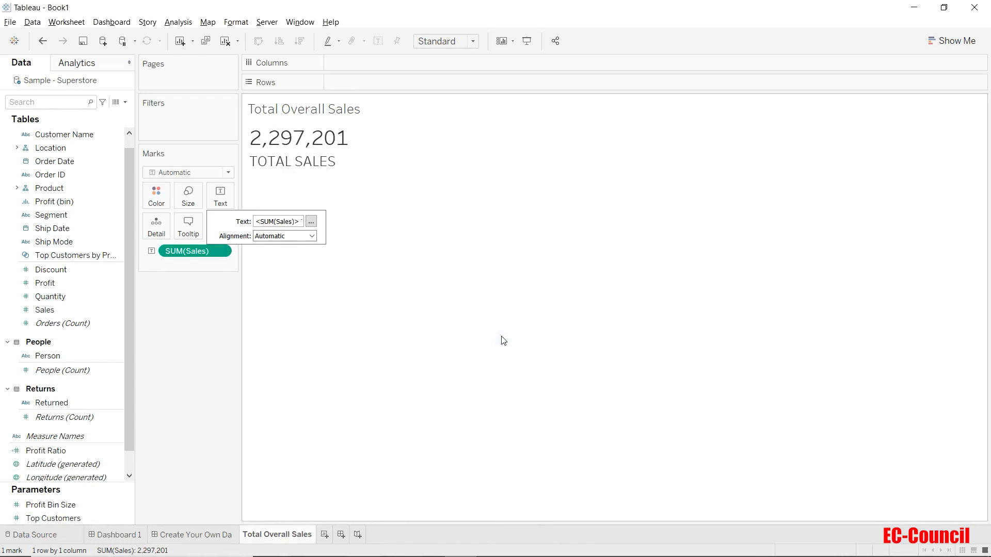
left_click(191, 391)
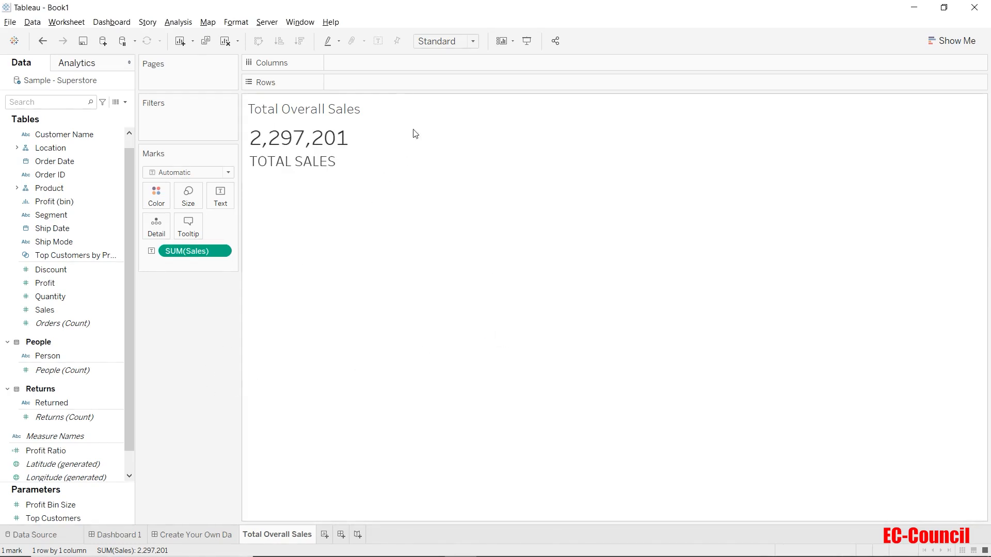
left_click(463, 44)
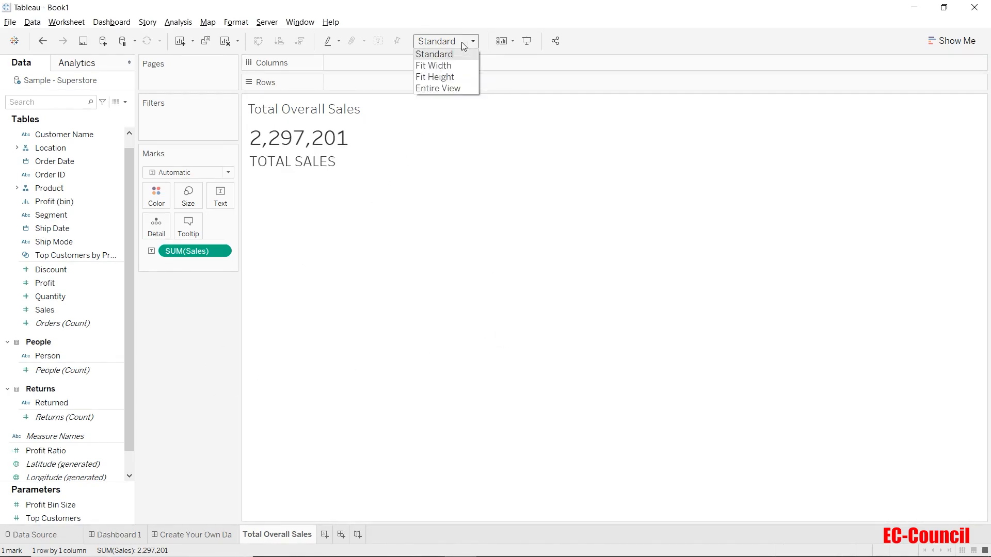
left_click(458, 86)
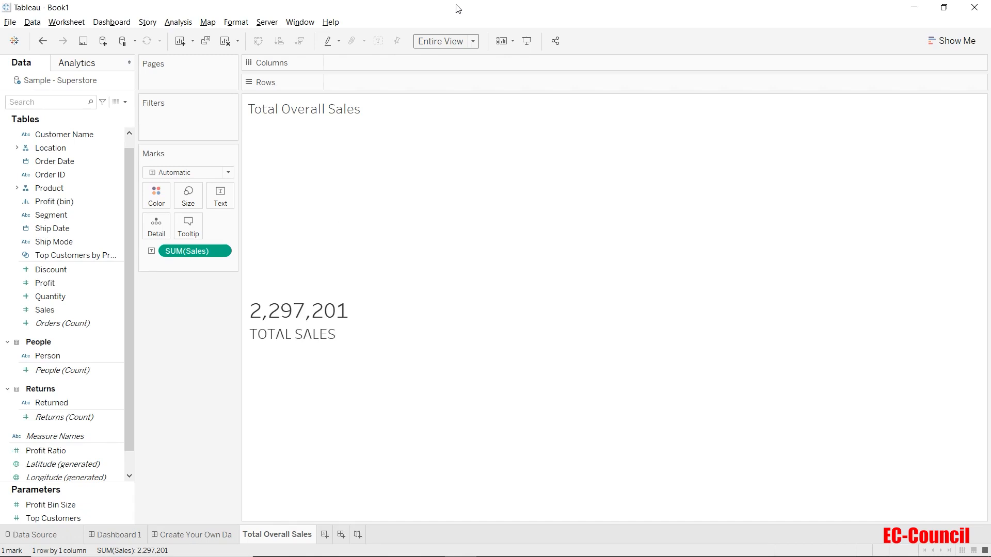
Format the default numbers of SUM(Sales) as Number (Custom) with 2 decimal places and display units of Millions (M)
right_click(211, 252)
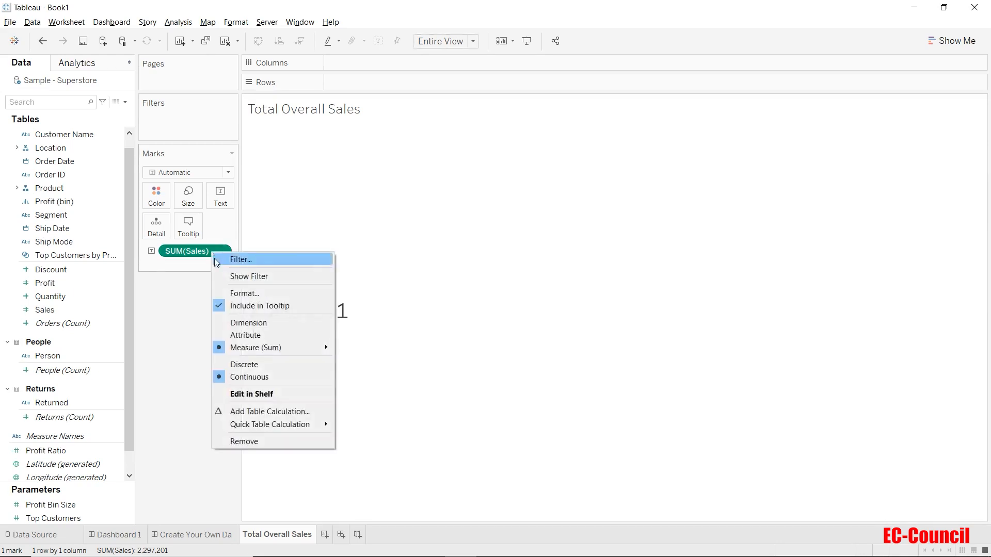
left_click(232, 293)
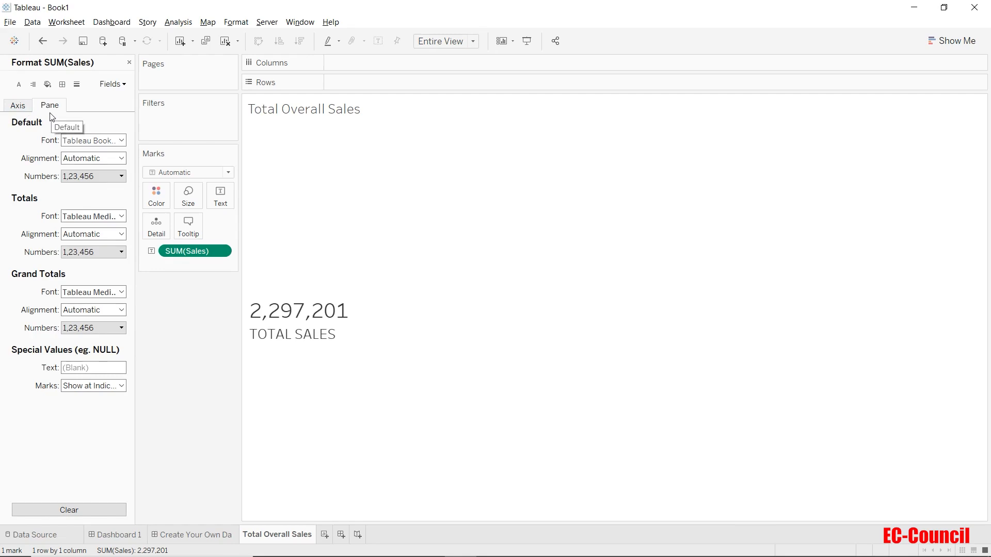
left_click(92, 177)
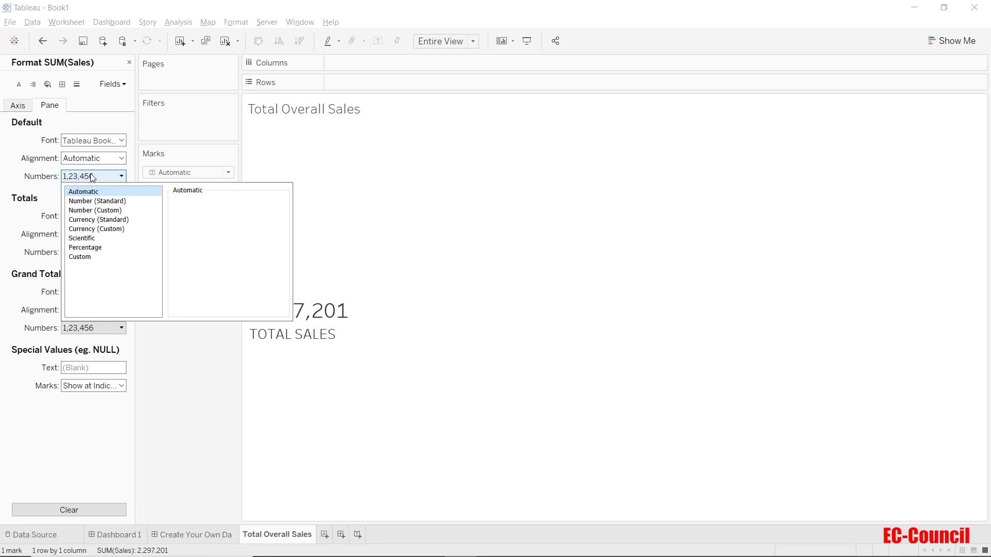
left_click(92, 212)
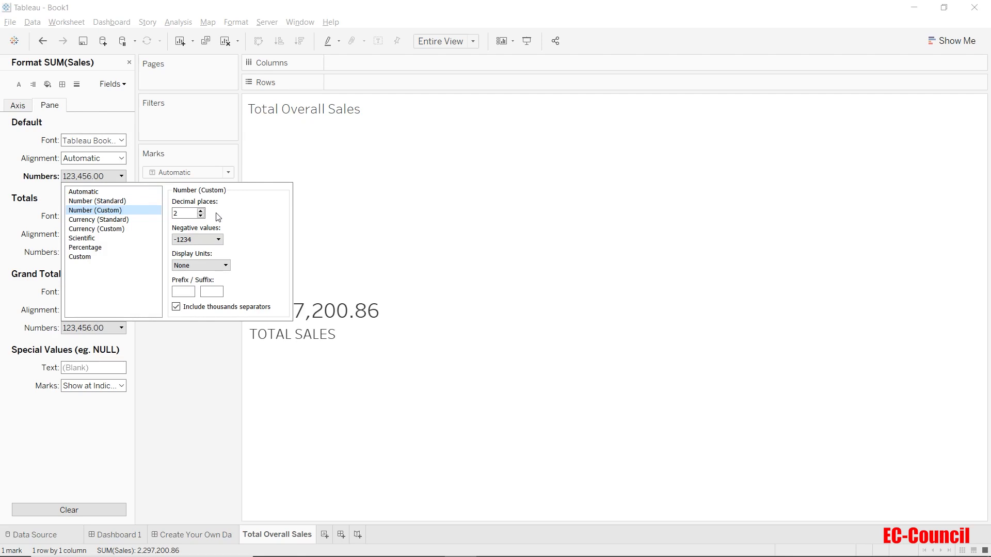
left_click(216, 239)
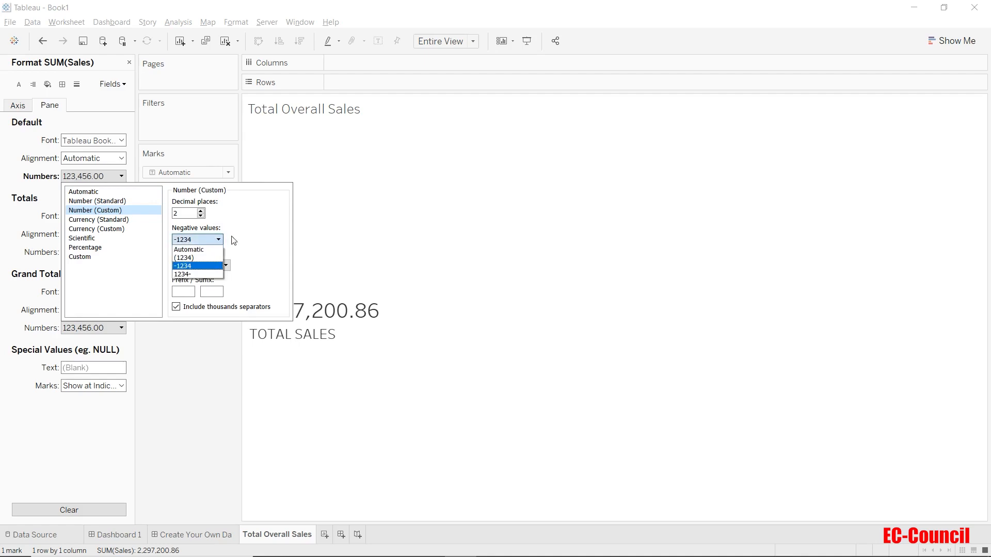
left_click(258, 240)
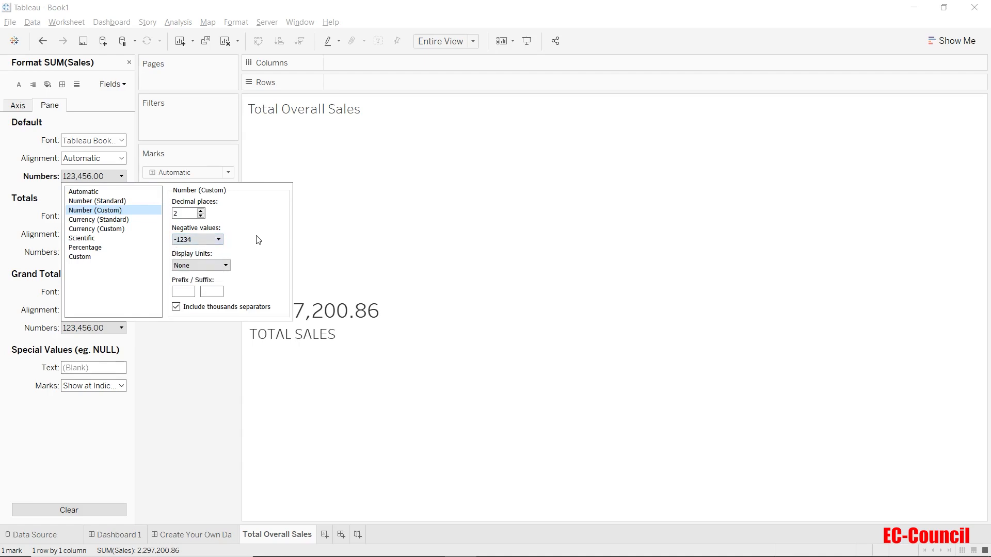
left_click(225, 265)
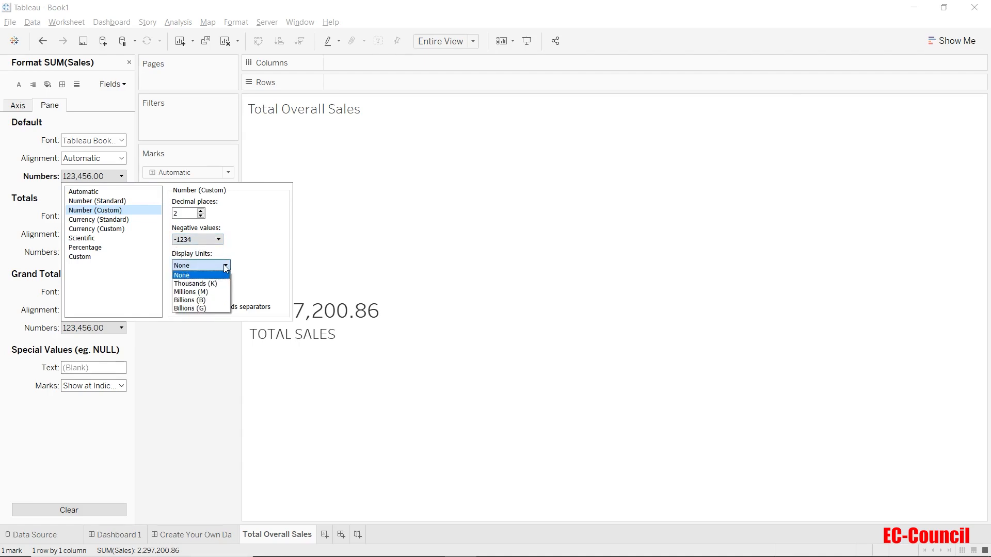
left_click(220, 292)
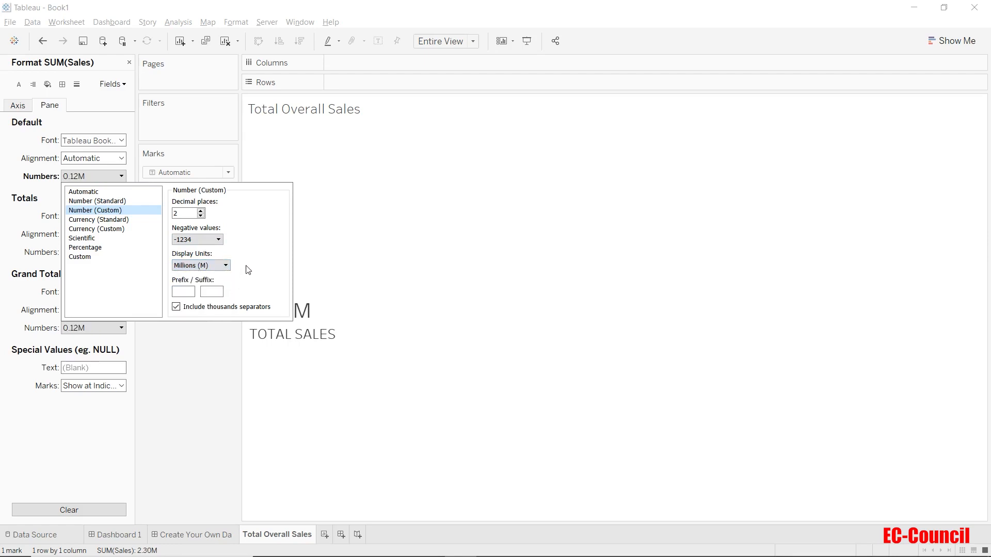
left_click(193, 361)
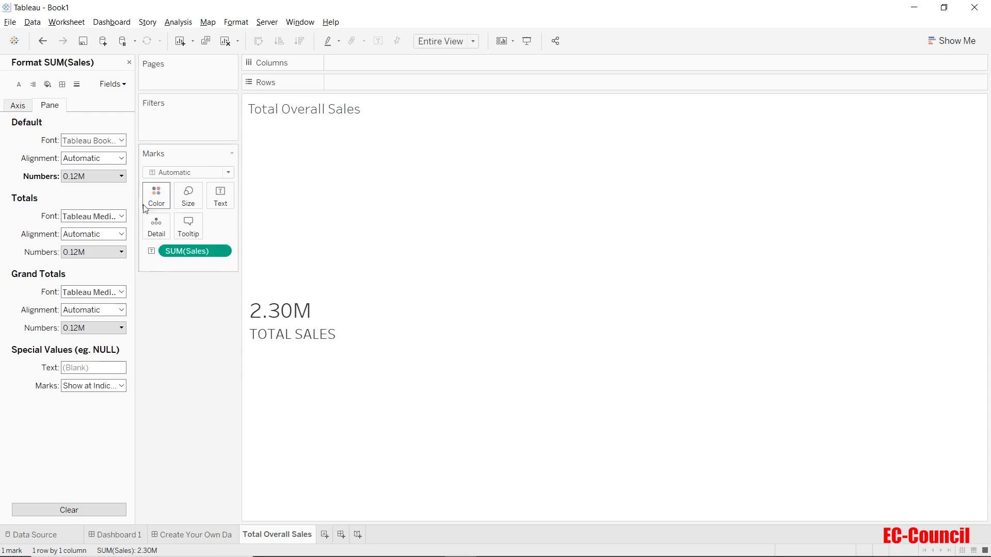
Add a "$" prefix to the custom number format of SUM(Sales)
left_click(121, 176)
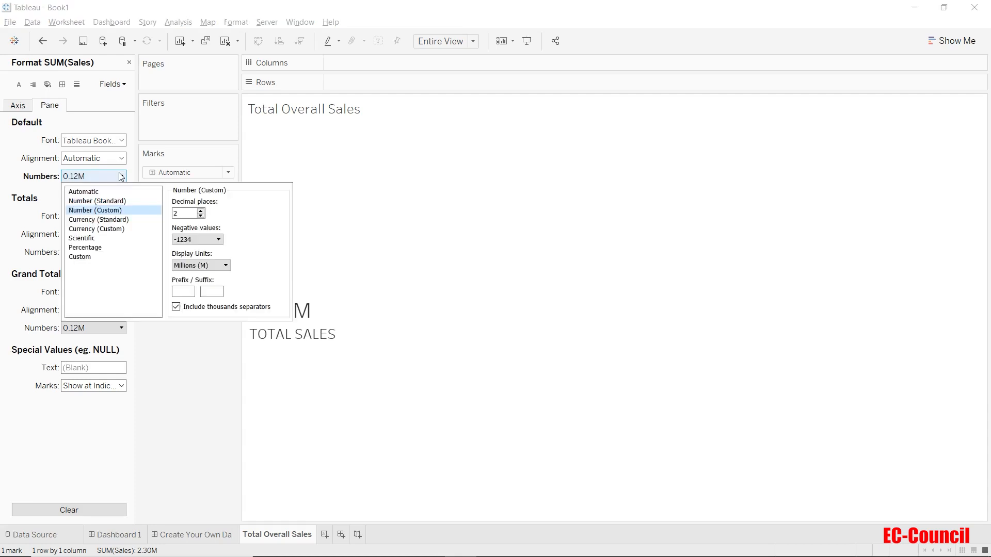
left_click(184, 291)
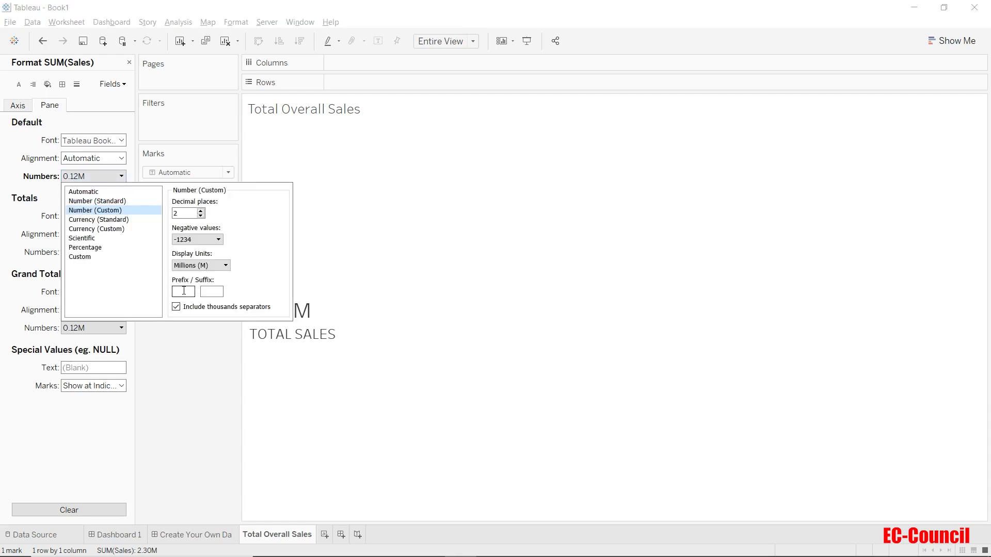
type("$")
left_click(169, 381)
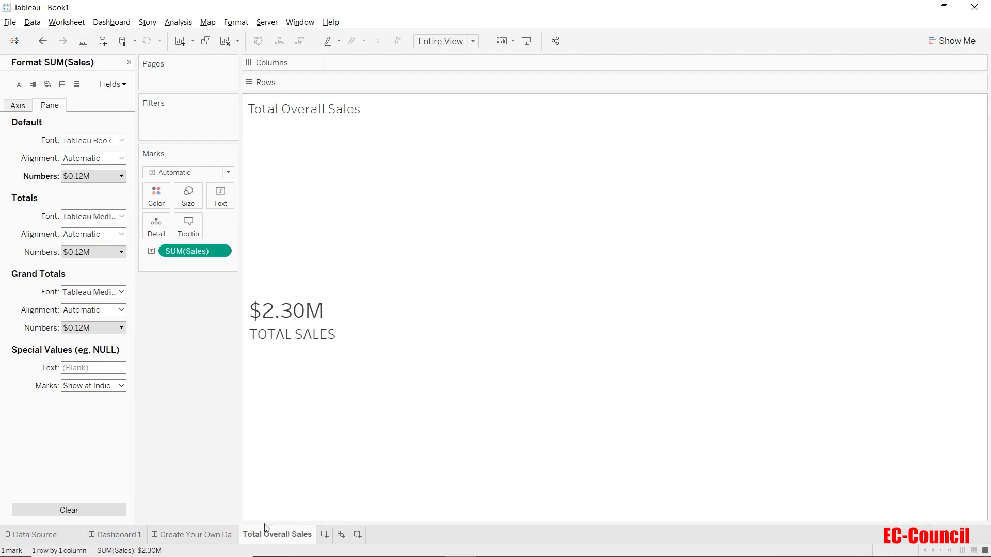
Duplicate the Total Overall Sales worksheet and rename the copy as "Total Overall Quantity"
right_click(272, 537)
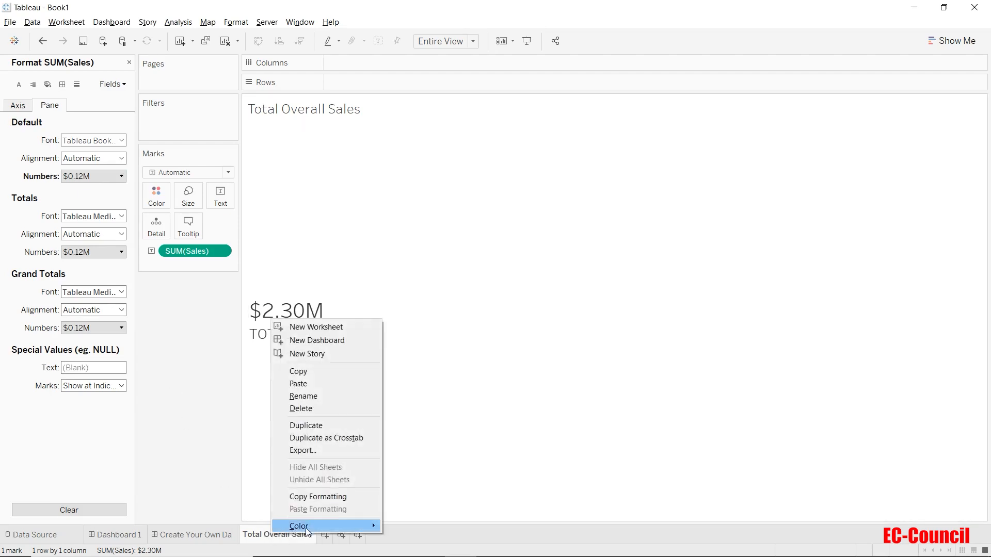
left_click(307, 425)
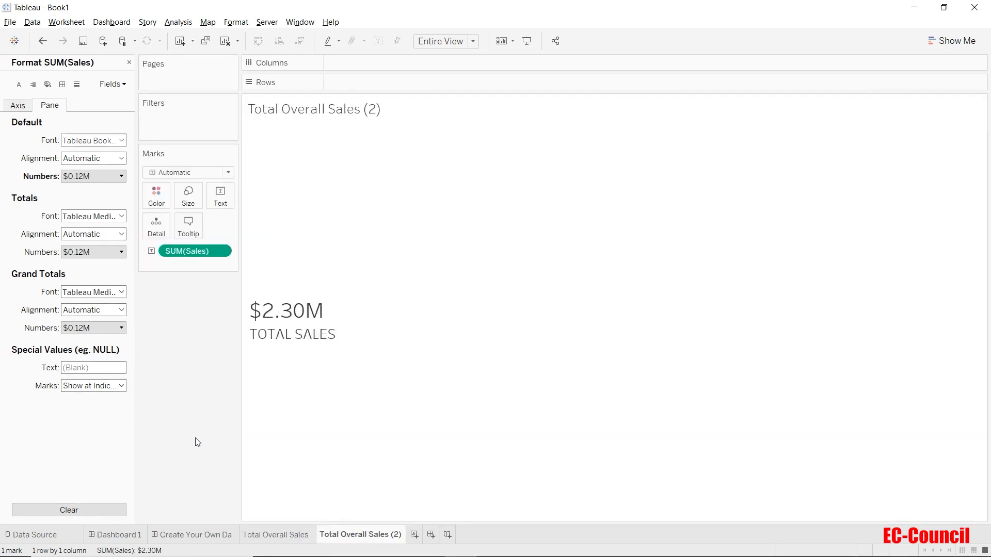
double_click(372, 536)
left_click(371, 534)
left_click_drag(367, 535, 406, 537)
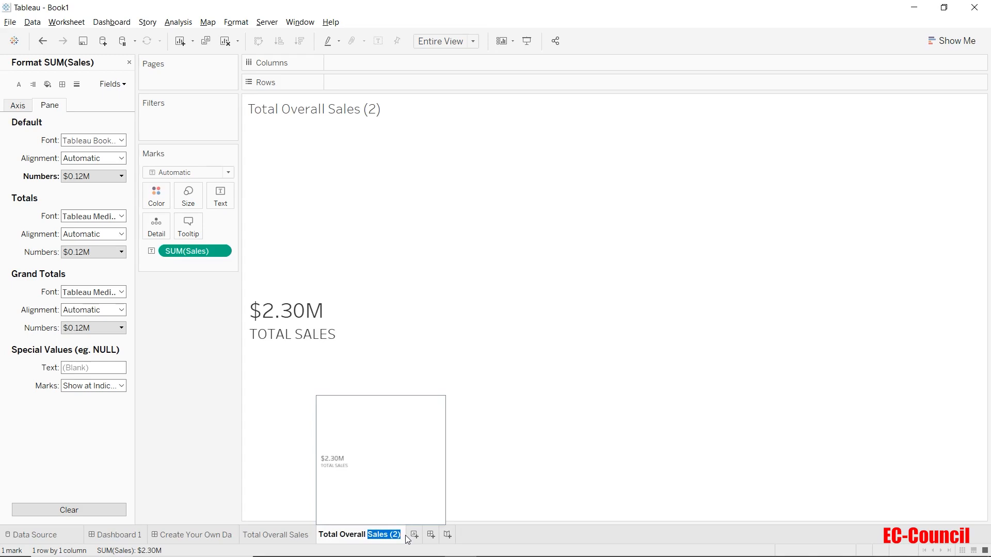
type("Quantity")
Replace the Sales field with Quantity in the SUM measure shown as text on the Total Overall Quantity worksheet
double_click(204, 252)
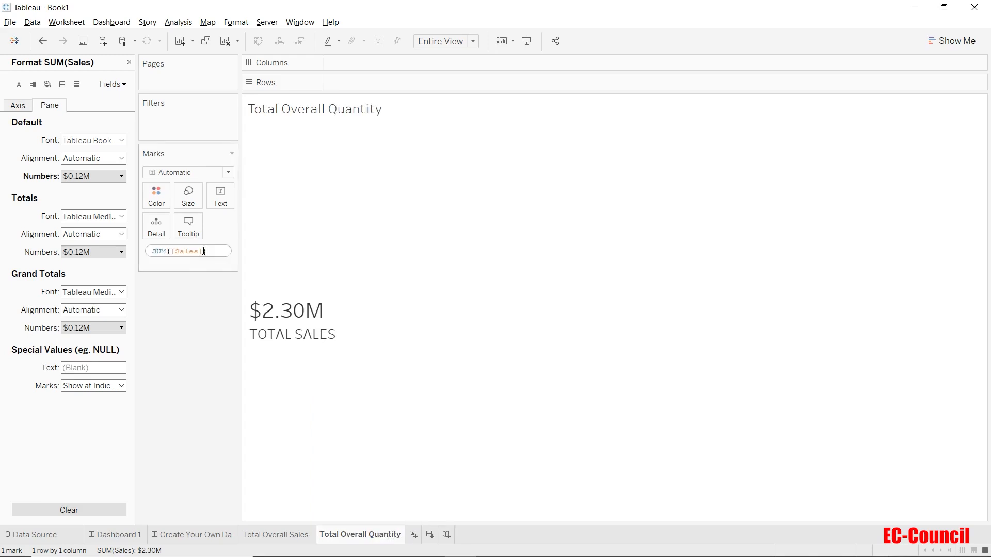
left_click_drag(204, 251, 170, 251)
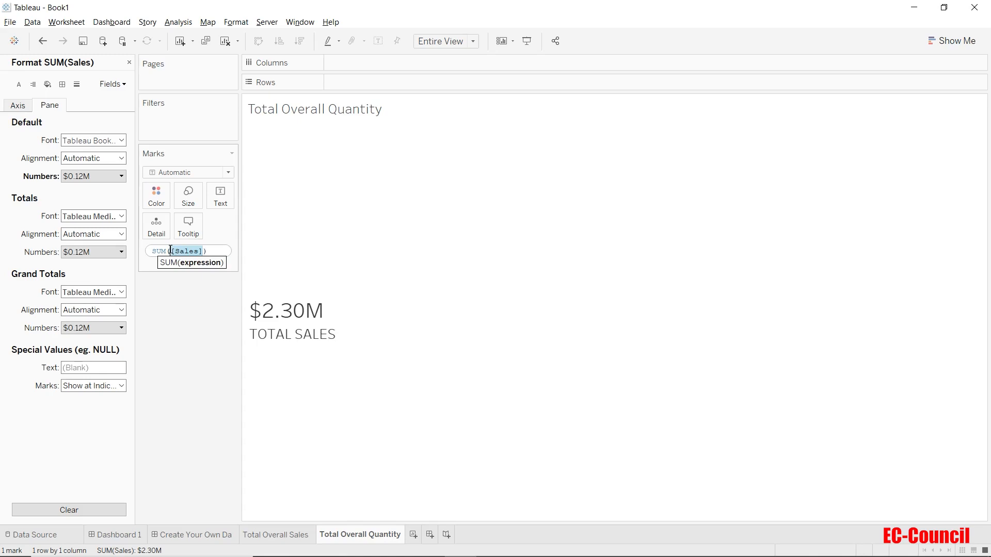
type("qua")
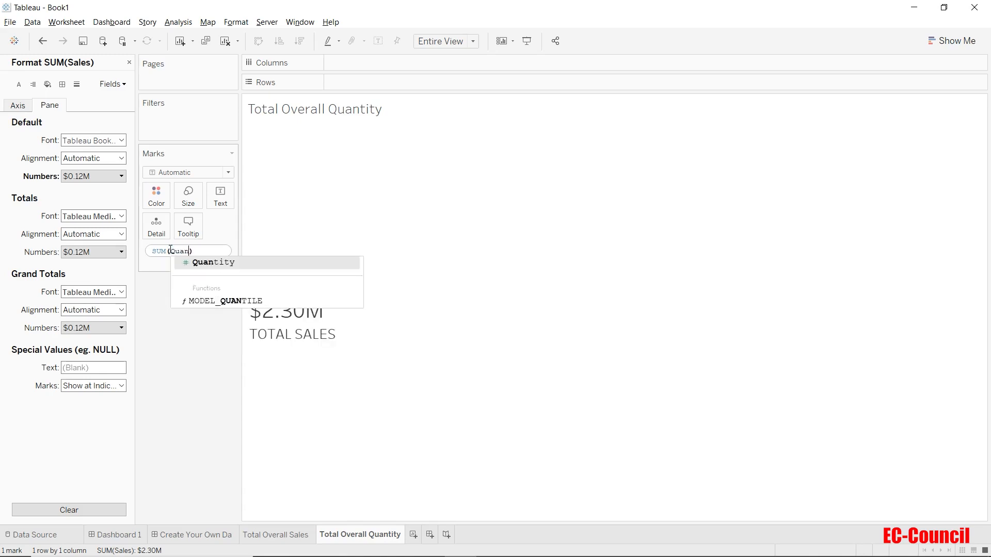
key("Return")
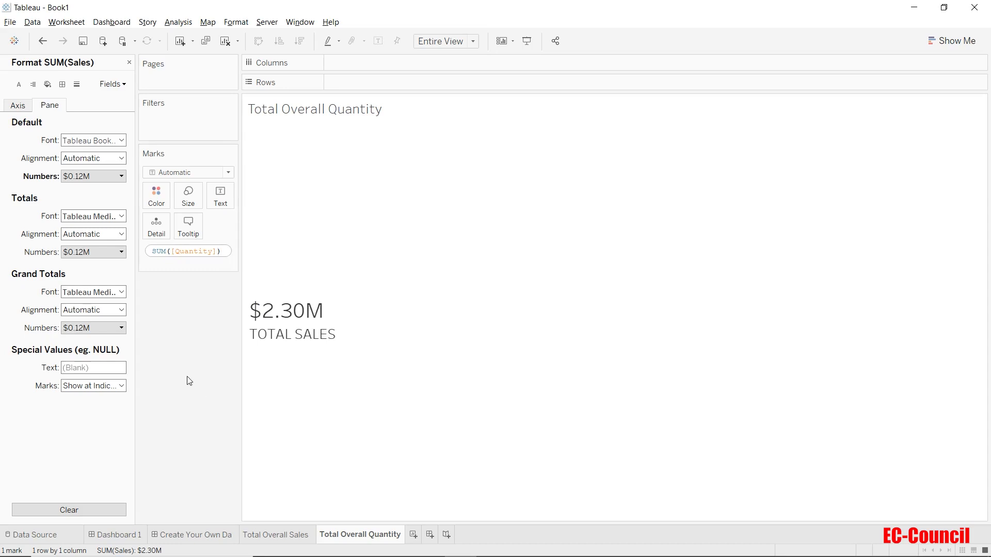
key("Return")
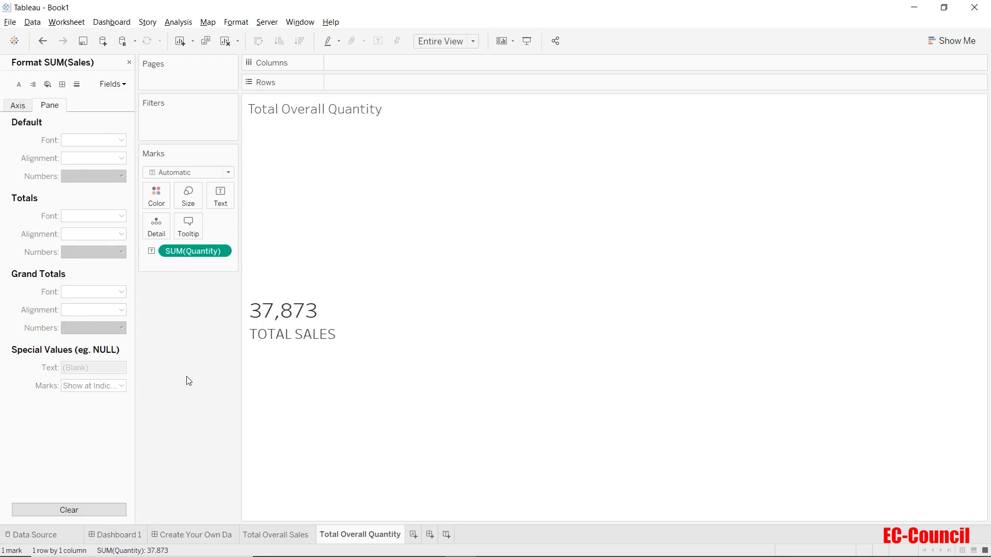
Format the default numbers of SUM(Quantity) as Number (Custom) with 1 decimal place and display units of Thousands (K)
right_click(198, 253)
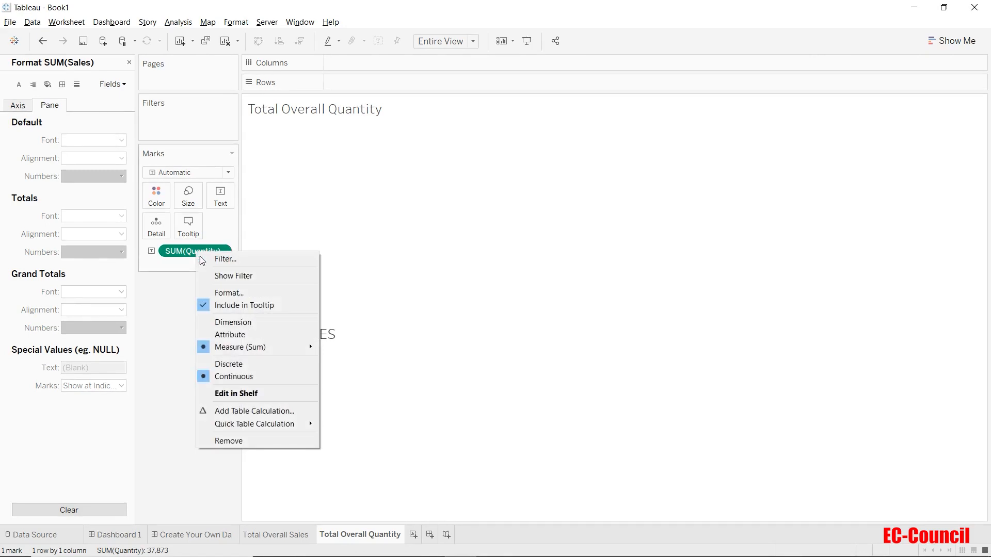
left_click(217, 294)
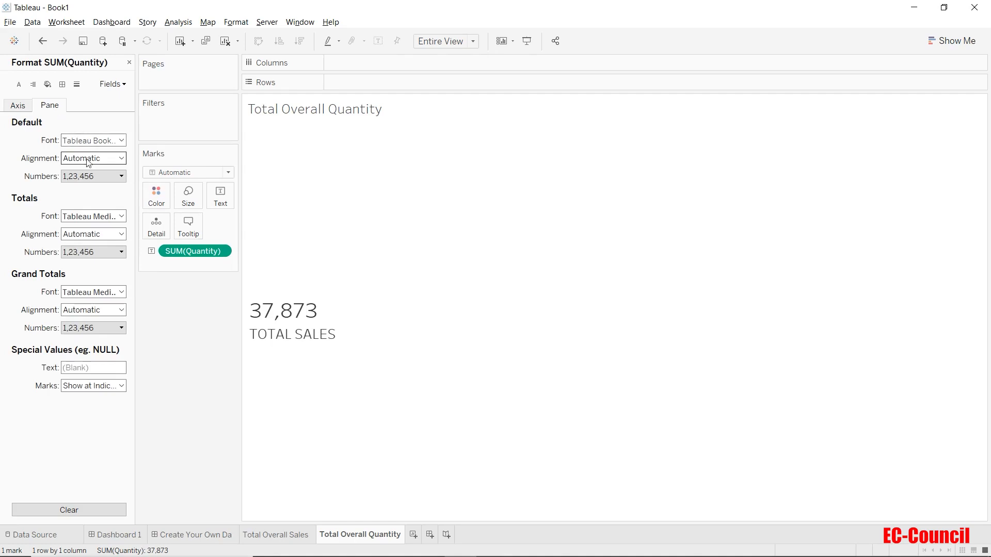
left_click(95, 176)
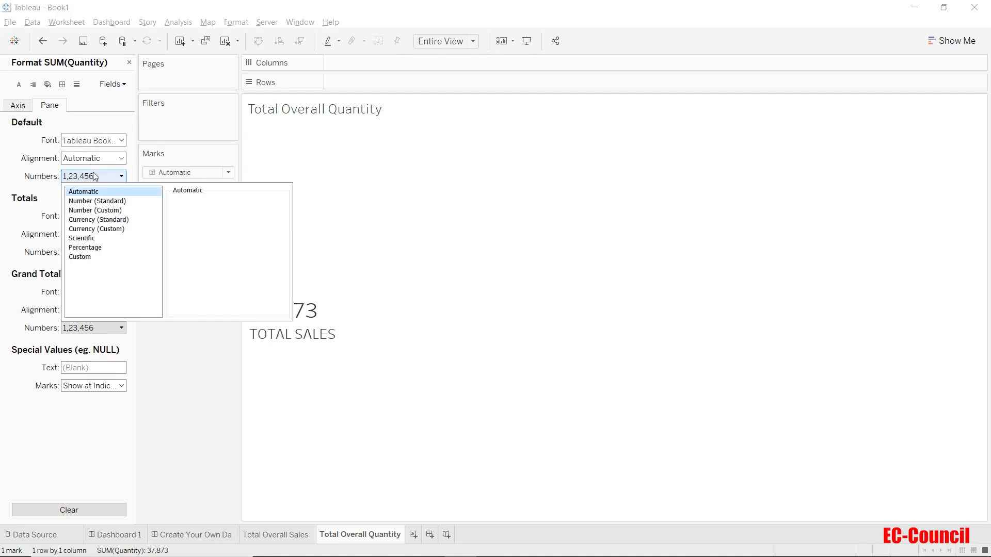
left_click(101, 210)
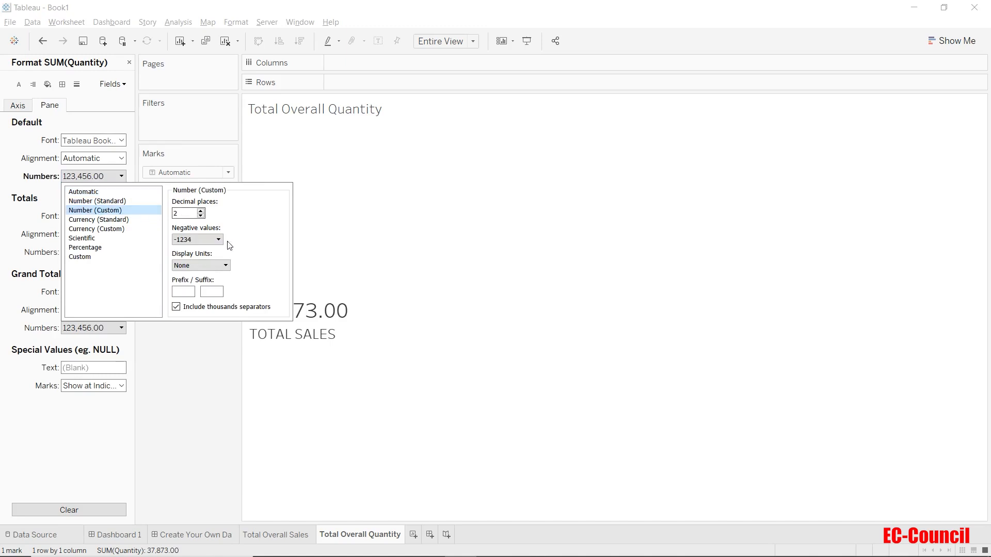
left_click(225, 265)
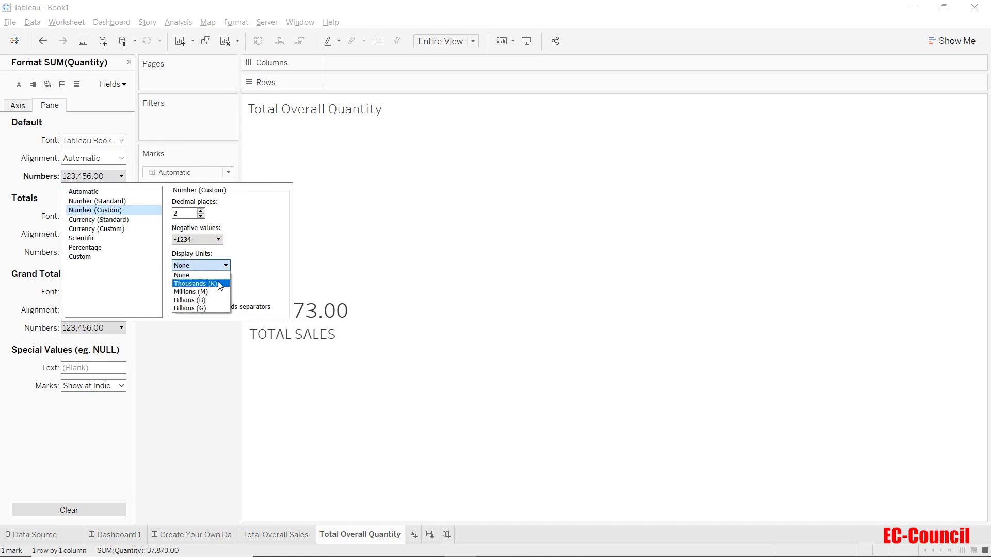
left_click(221, 284)
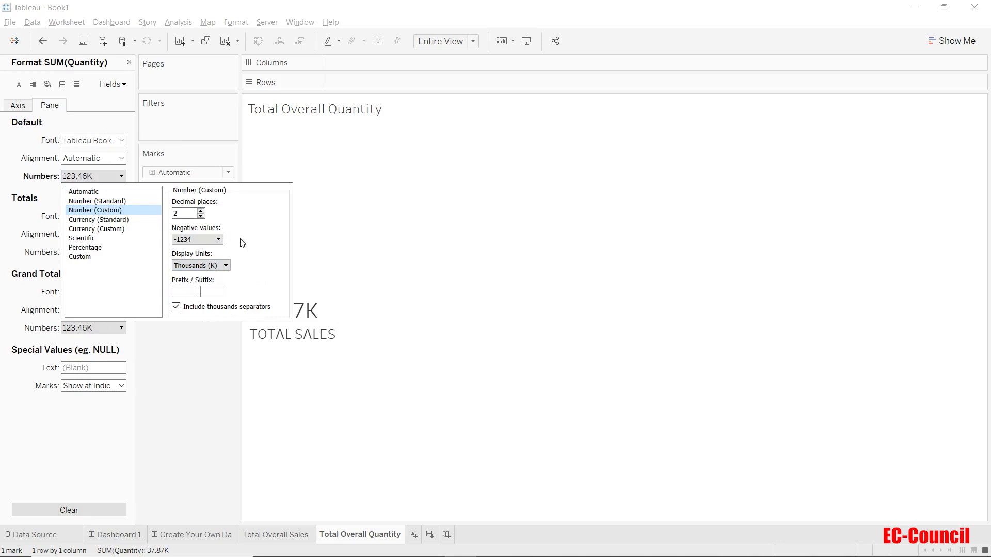
left_click(201, 216)
left_click(187, 384)
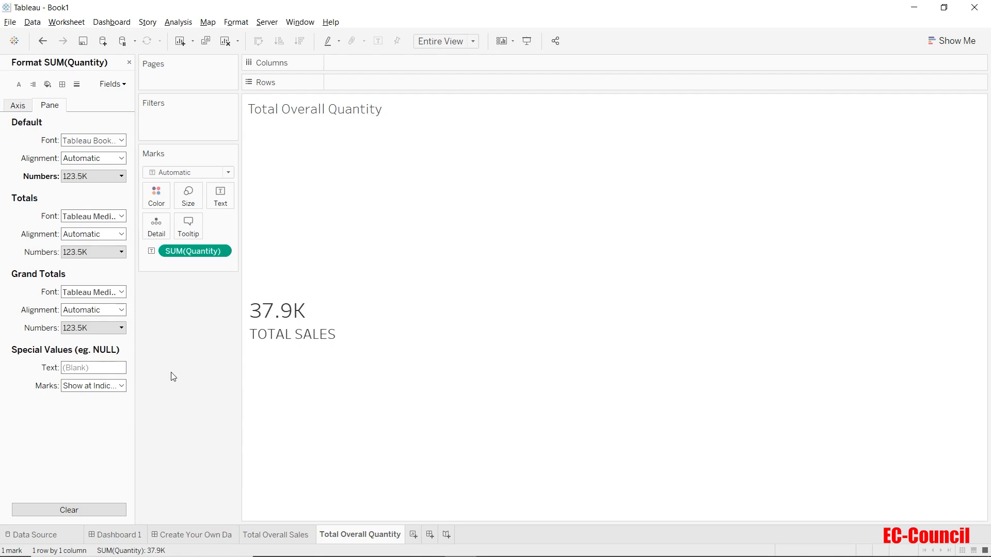
Change the second line of the text label to "TOTAL QUANTITY"
left_click(224, 205)
left_click(302, 222)
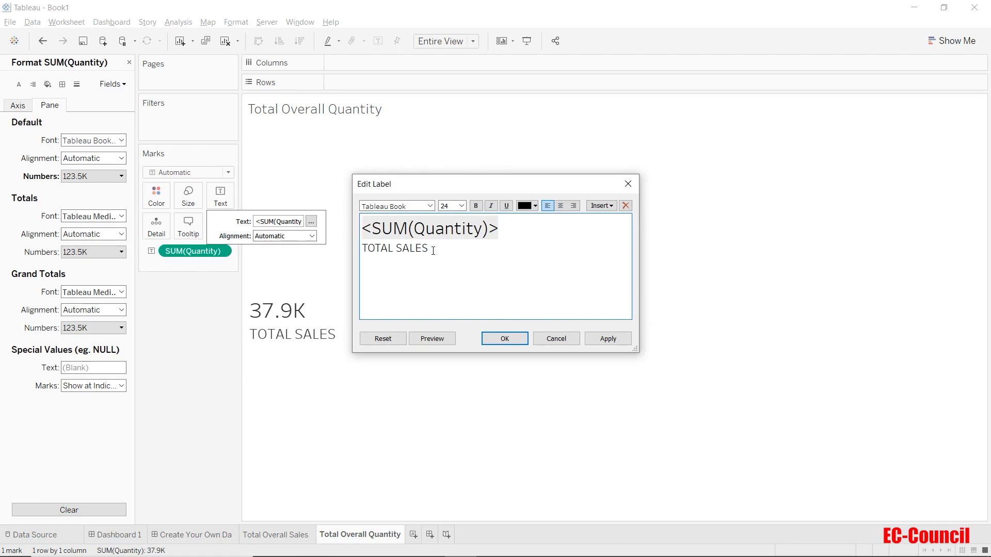
left_click_drag(433, 251, 398, 250)
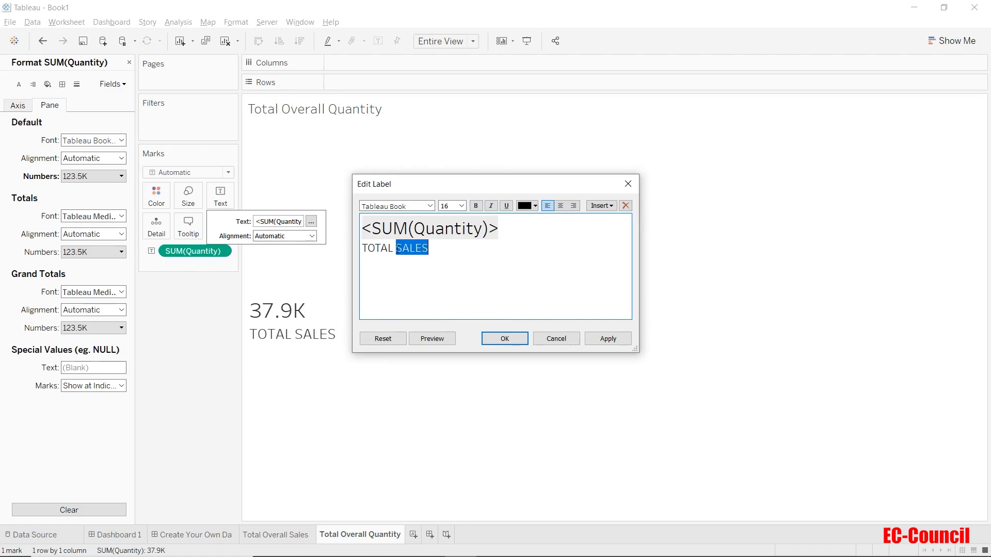
type("QA")
key("BackSpace")
type("UN")
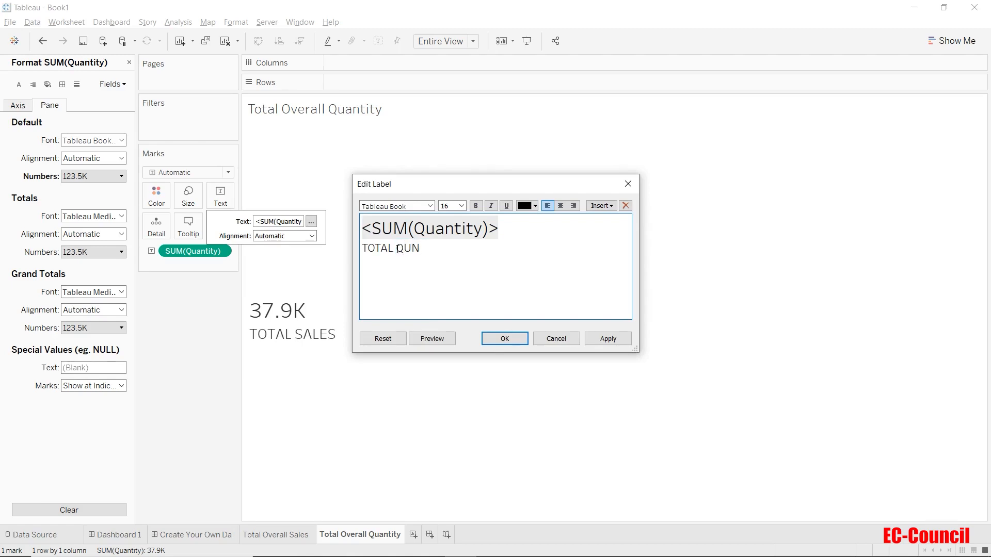
key("BackSpace")
type("ANTITY")
left_click(508, 338)
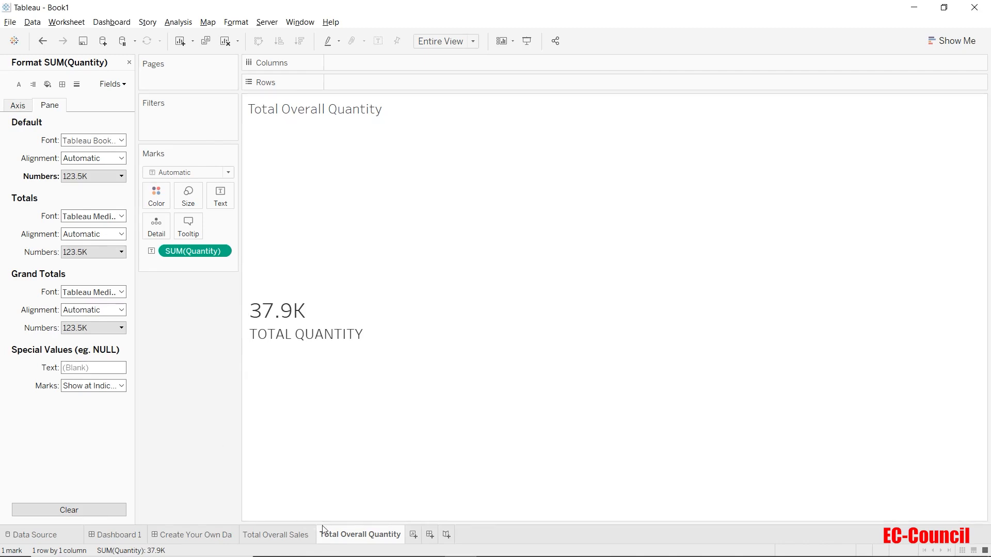
Duplicate the Total Overall Quantity worksheet as "Total Overall Profit" and change the copy's text measure to SUM(Profit)
right_click(335, 536)
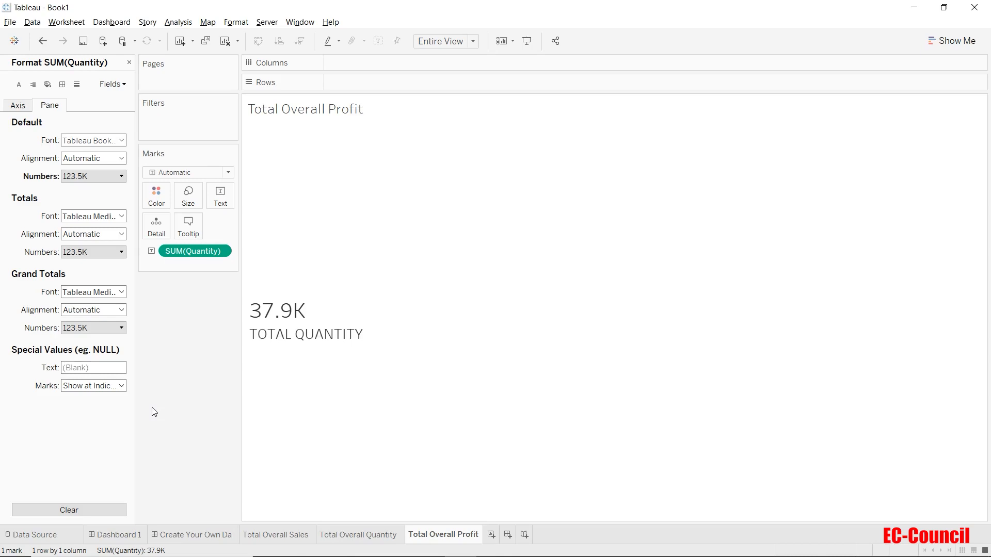
double_click(175, 251)
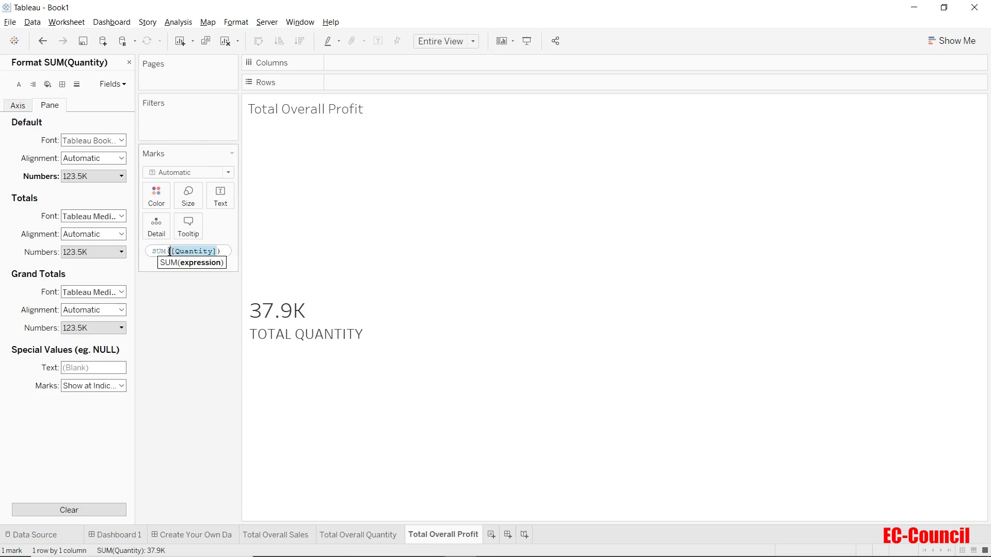
type("prof")
key("Return")
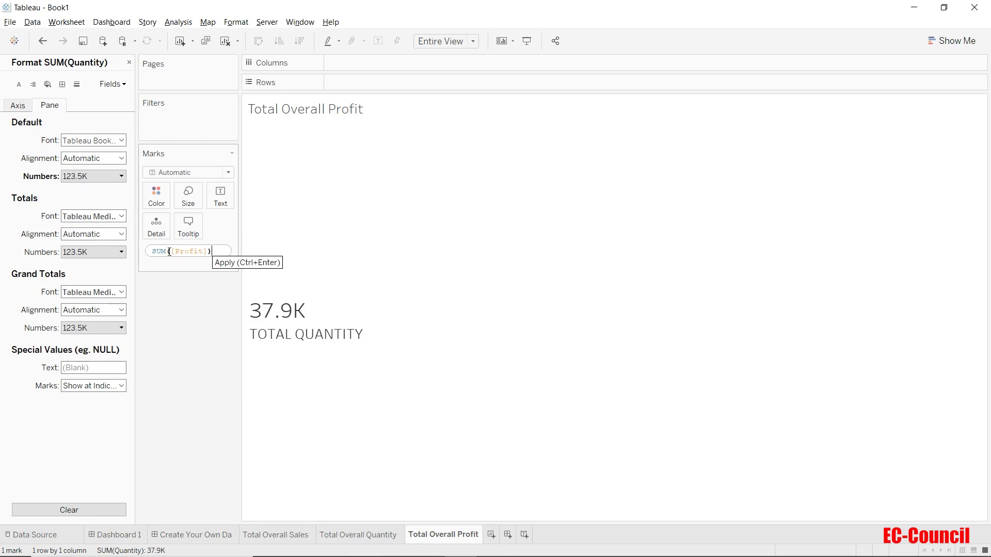
left_click(179, 324)
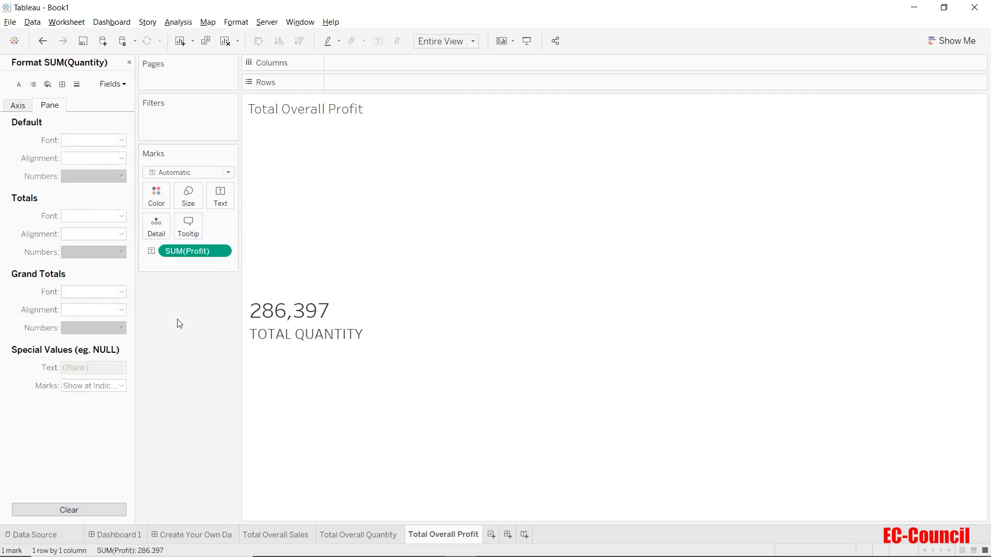
Format the default numbers of SUM(Profit) as Number (Custom) with 0 decimal places and display units of Thousands (K)
right_click(197, 250)
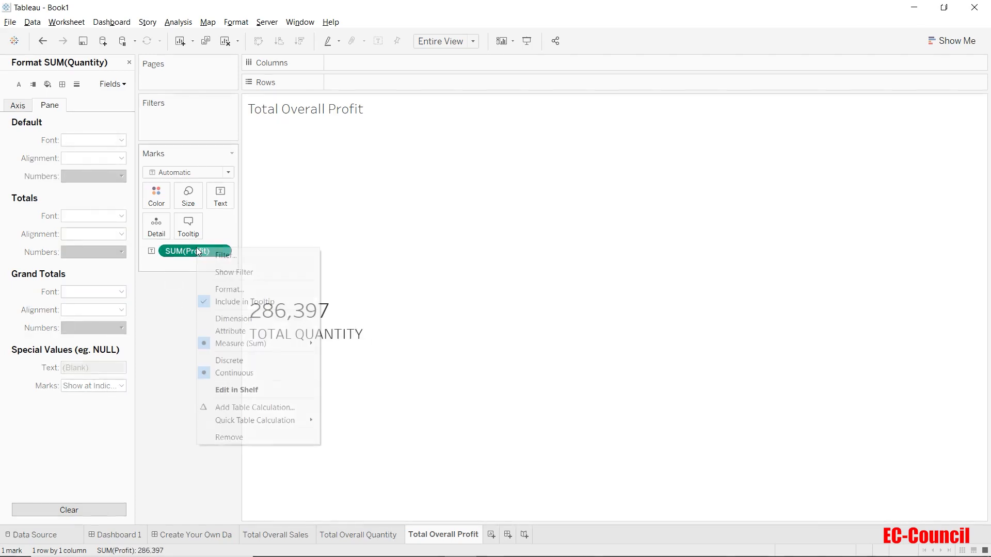
left_click(219, 290)
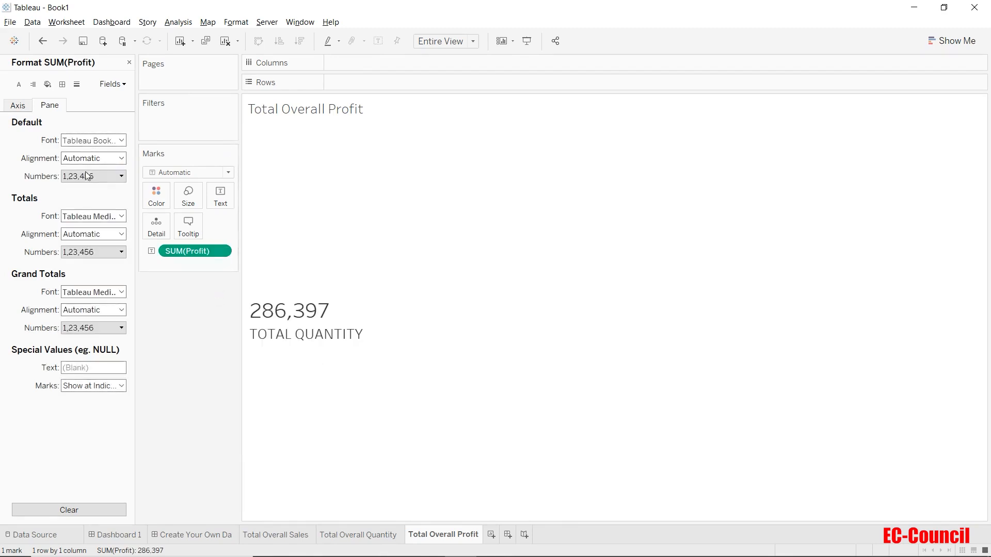
left_click(90, 176)
left_click(103, 210)
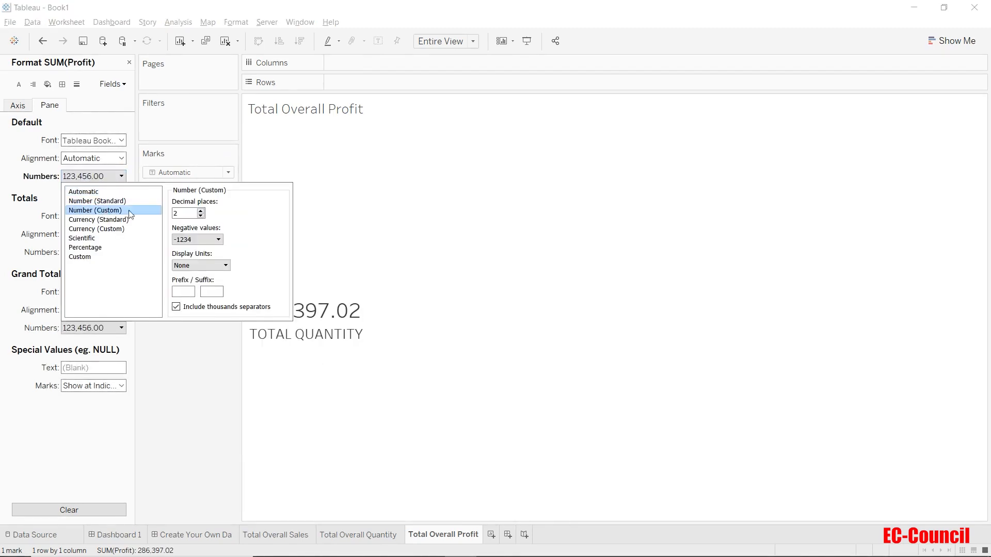
left_click(199, 272)
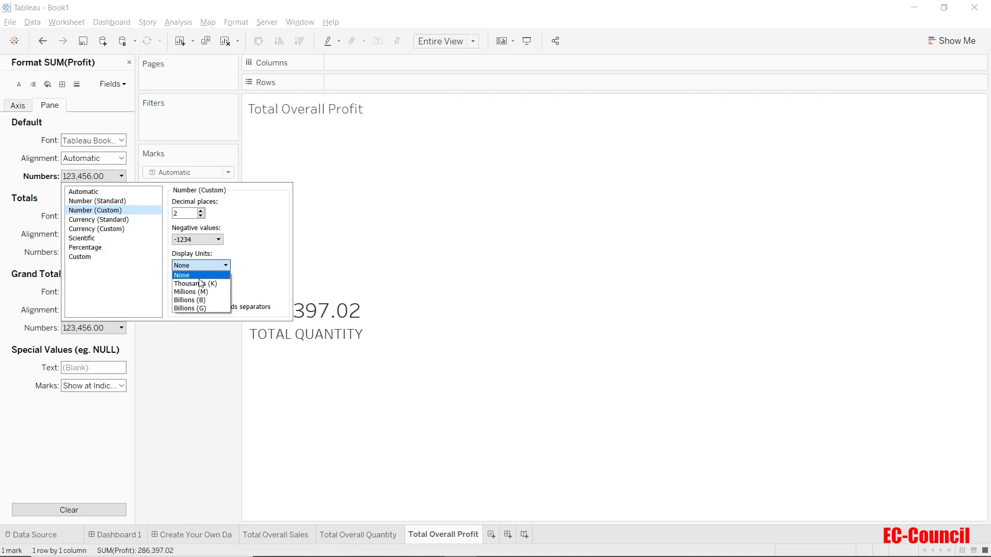
left_click(199, 275)
left_click(201, 216)
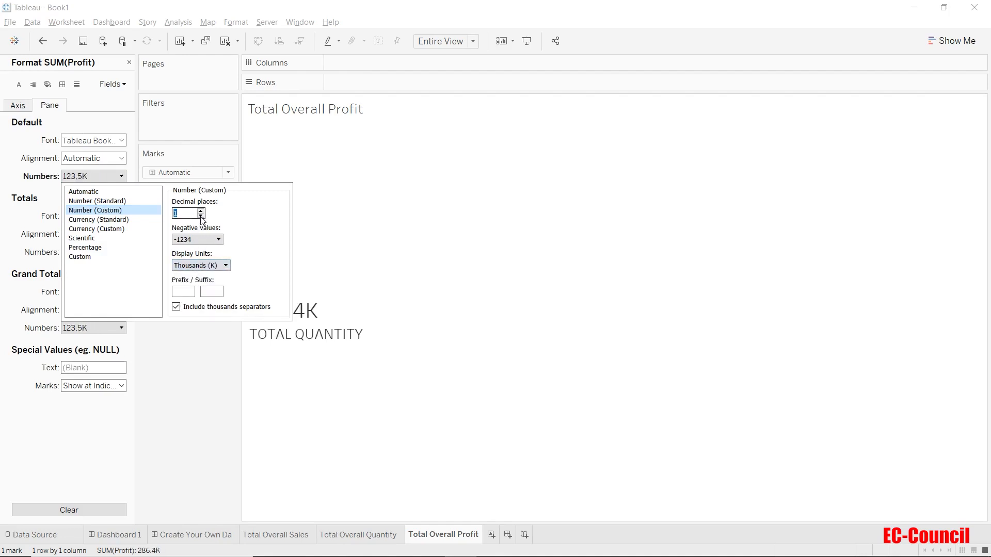
left_click(201, 215)
left_click(187, 368)
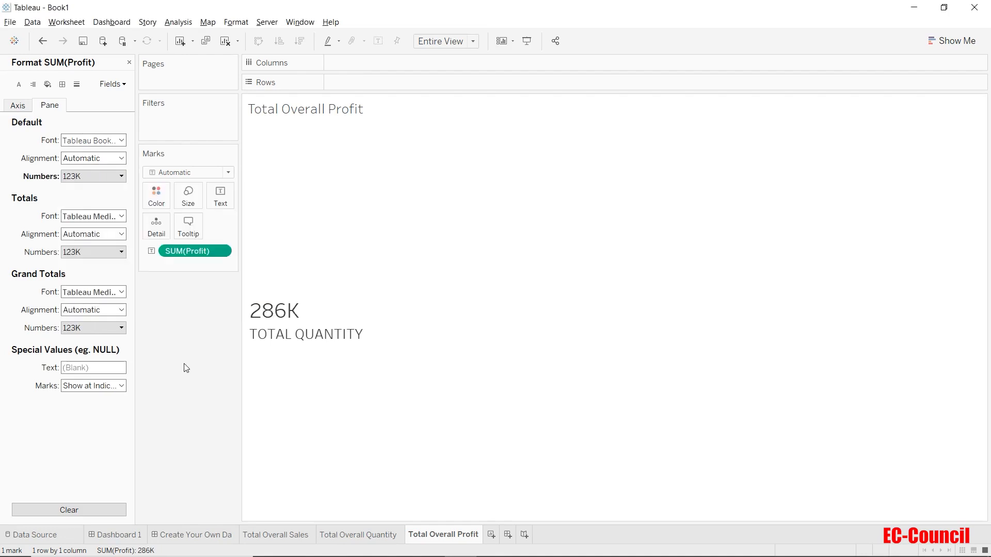
Change the second line of the text label to "TOTAL PROFIT"
left_click(219, 205)
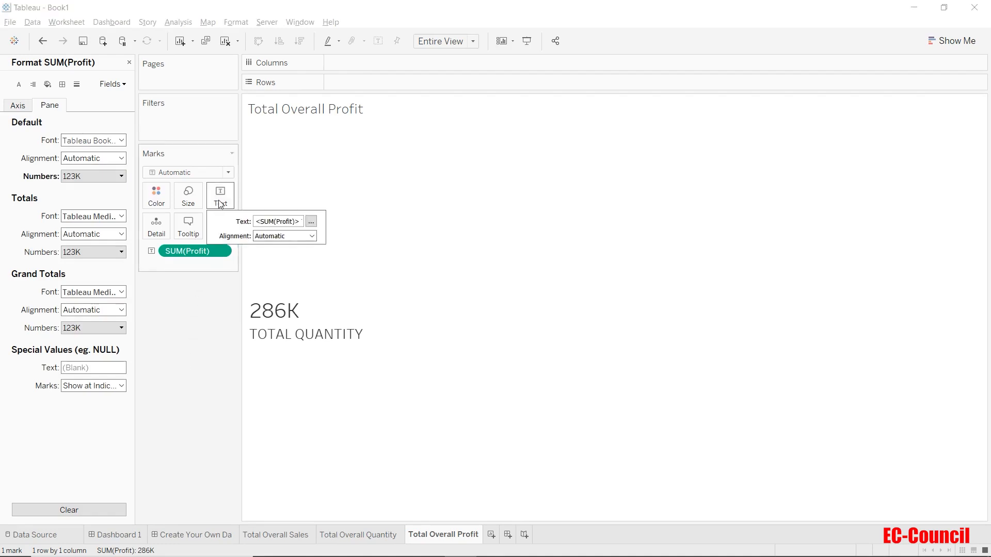
left_click(310, 221)
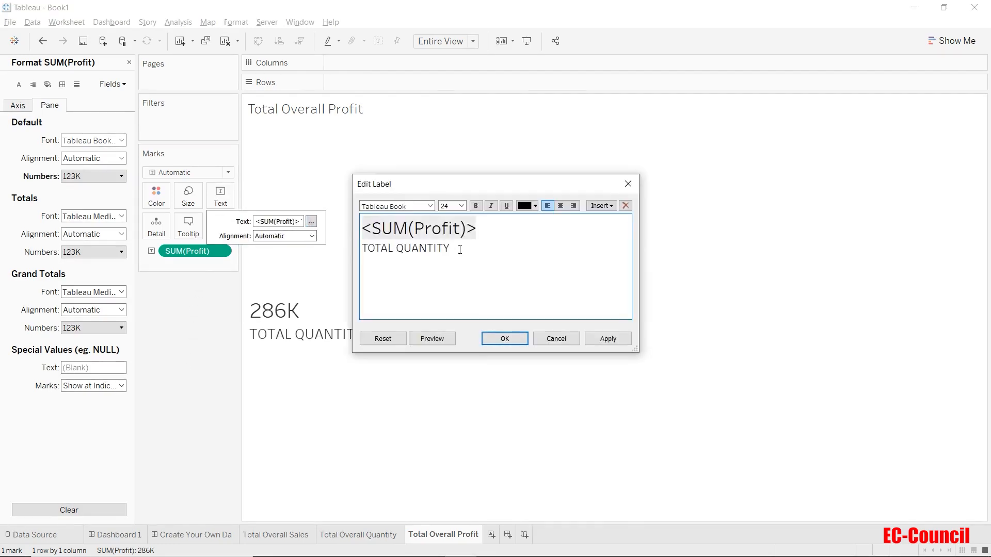
left_click_drag(451, 248, 399, 248)
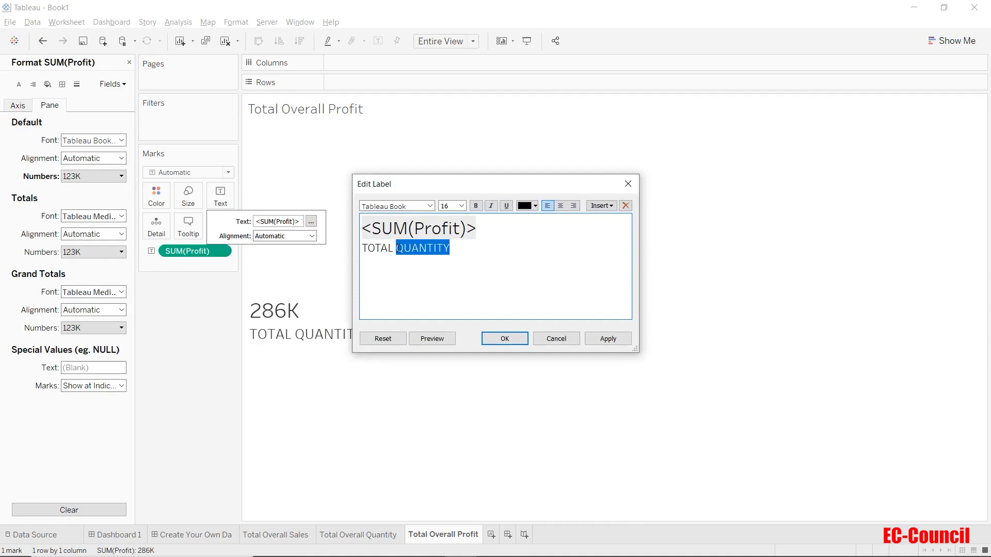
type("PROFIT")
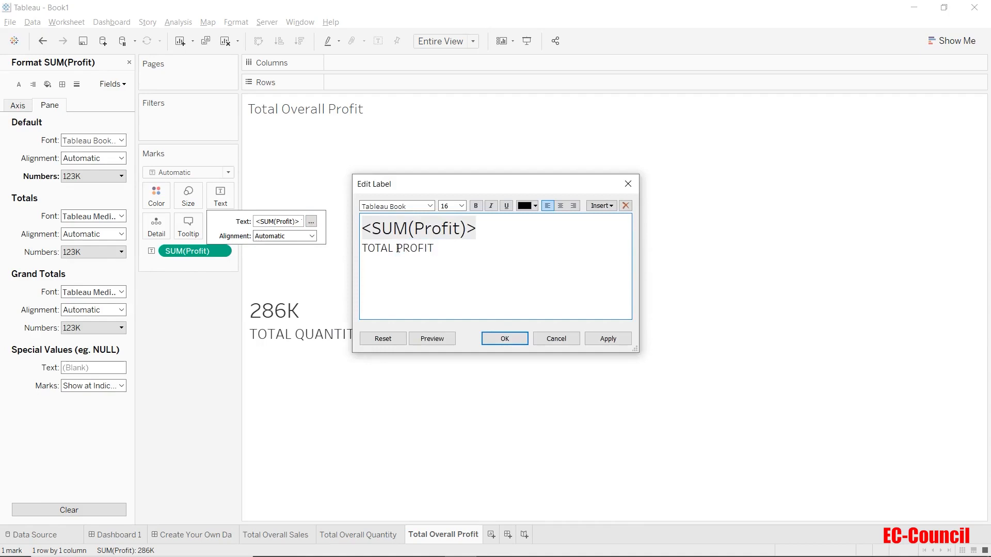
left_click(500, 339)
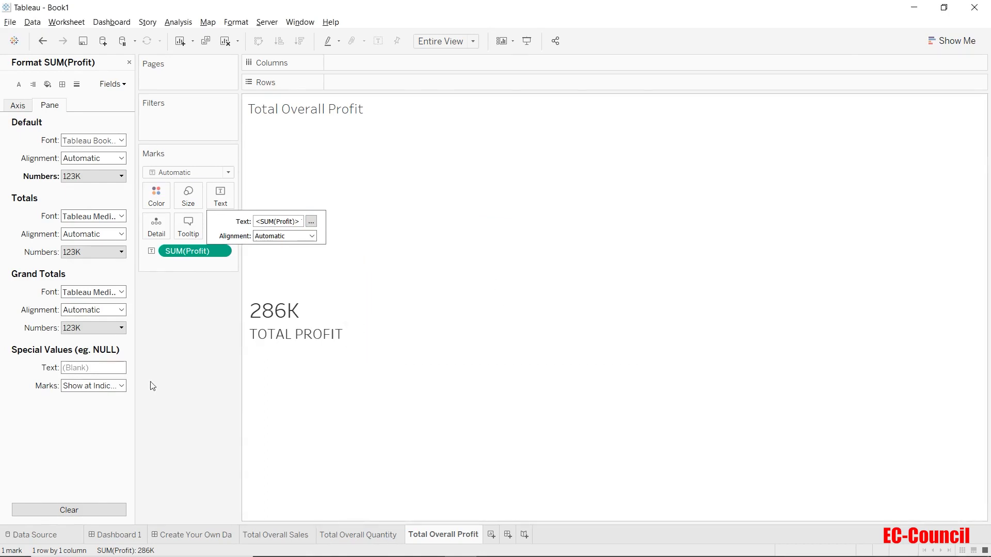
left_click(150, 385)
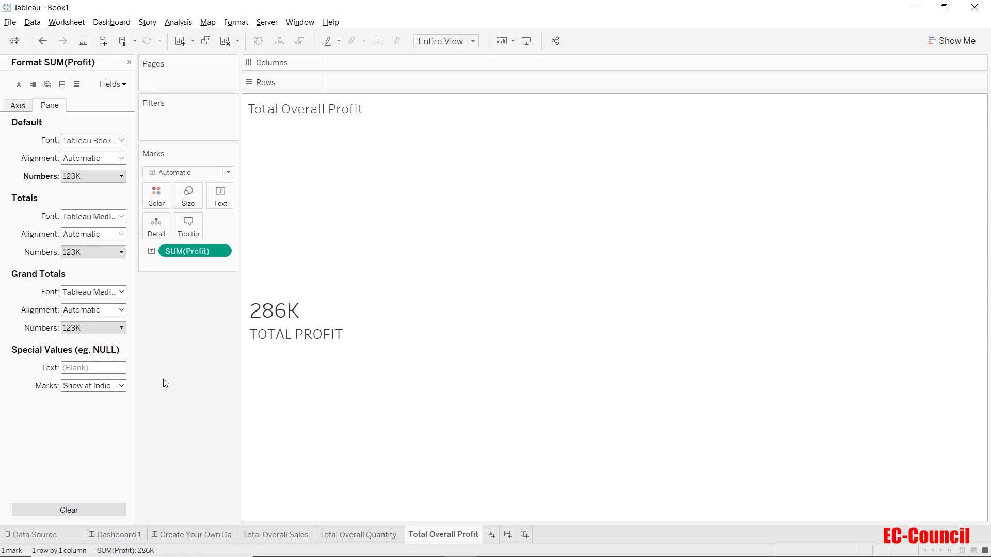
Add a new worksheet and name it "Distribution of Sales by Sub Category"
left_click(491, 534)
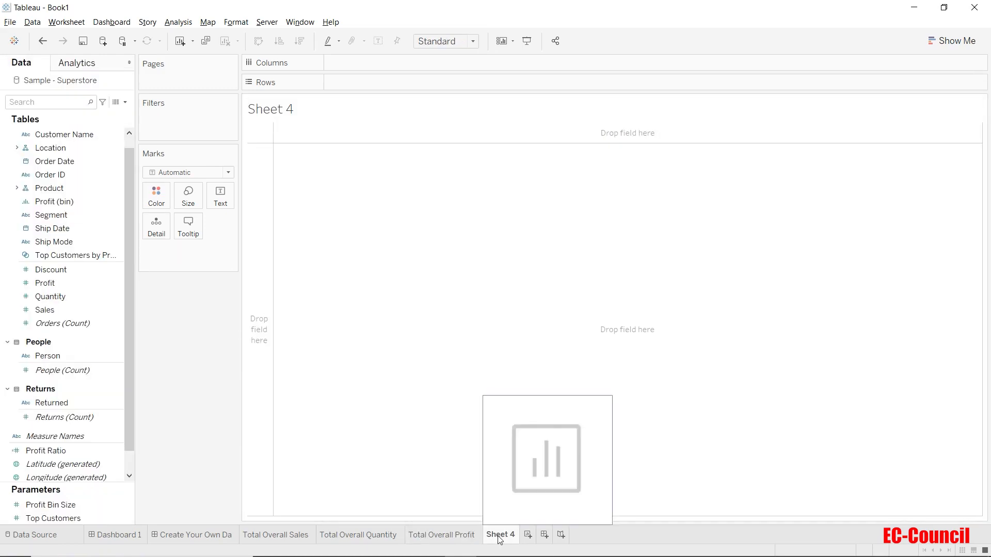
double_click(499, 537)
type("Di")
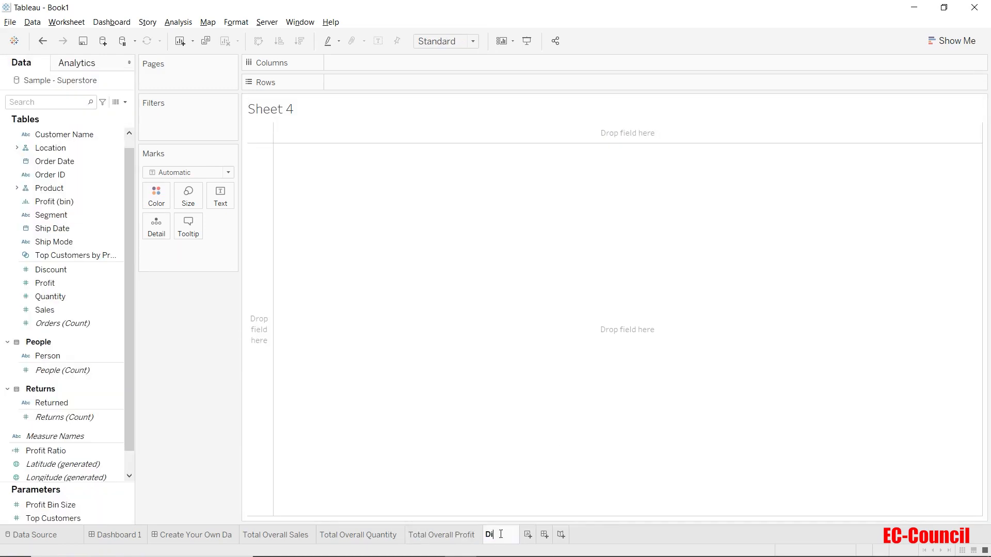
type("stributi")
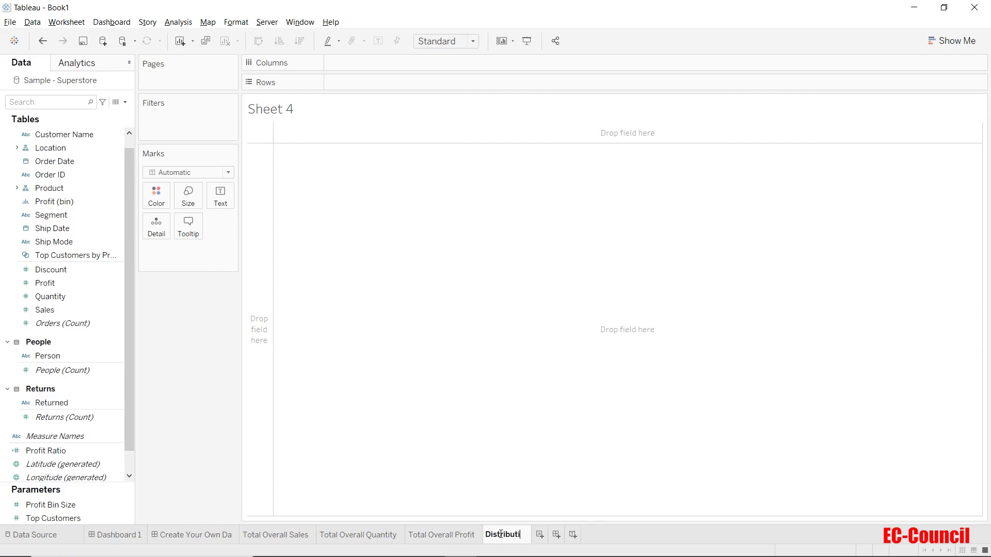
type("on by ")
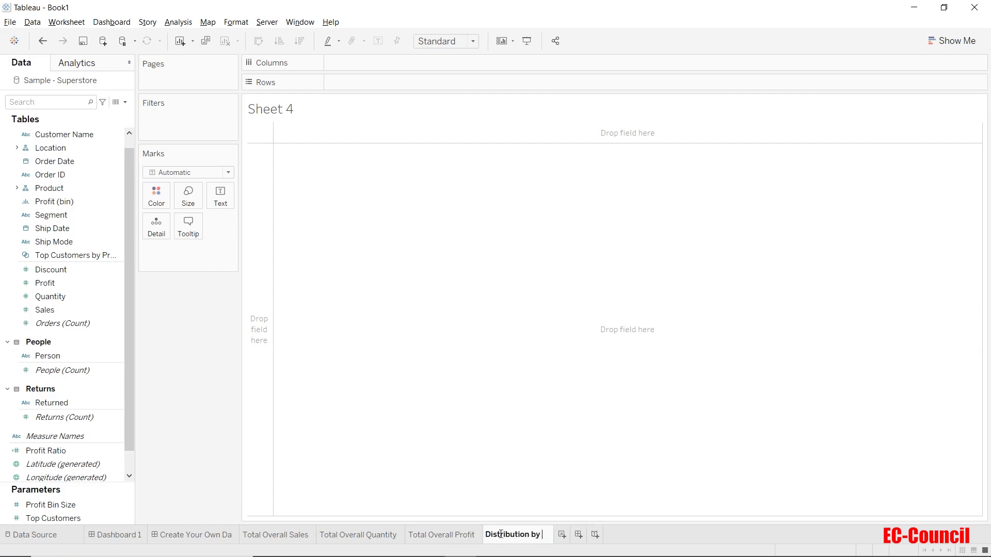
type("S")
key("BackSpace")
key("BackSpace")
key("BackSpace")
key("BackSpace")
type("of Sales by S")
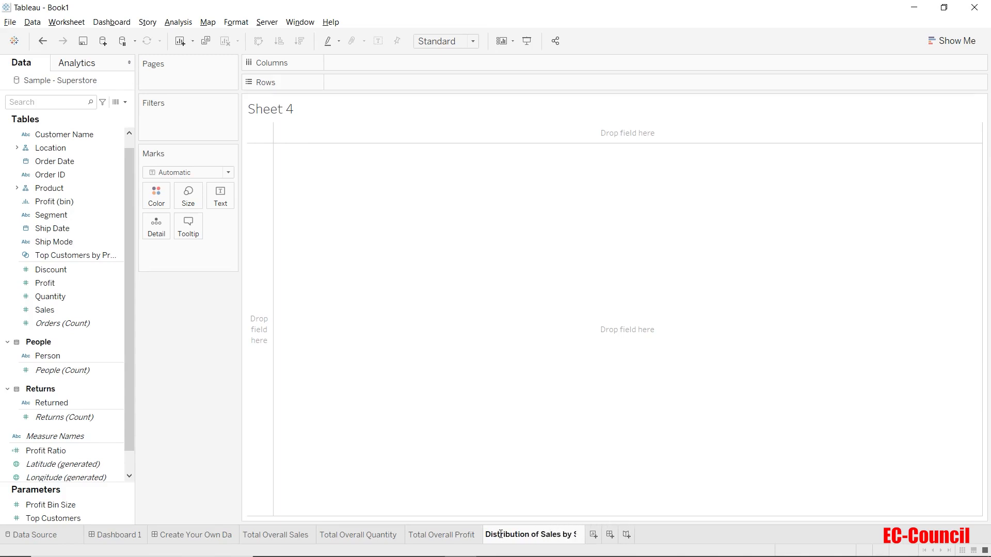
type("ub Category")
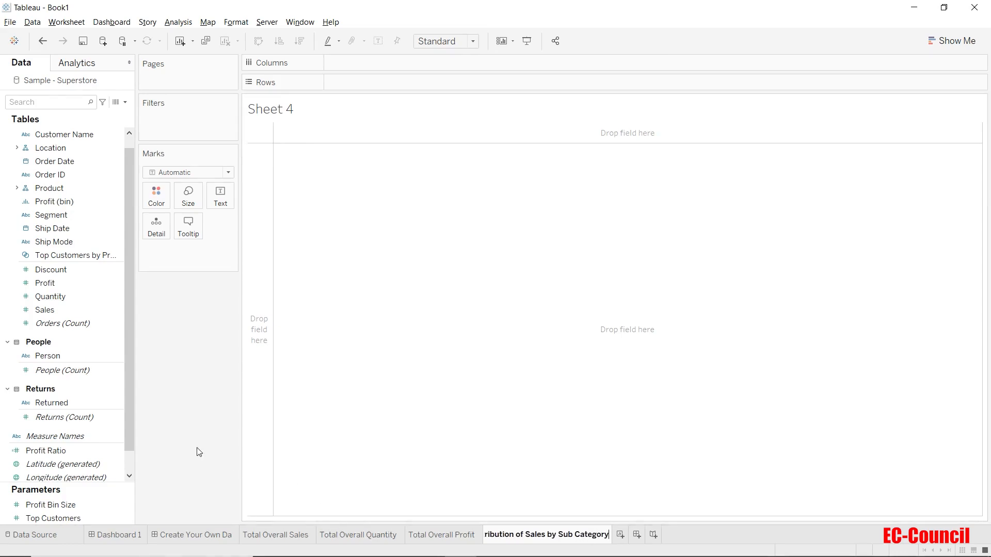
key("Return")
Build a horizontal bar chart of Sales by Sub-Category from the Product hierarchy using Show Me
left_click(75, 246)
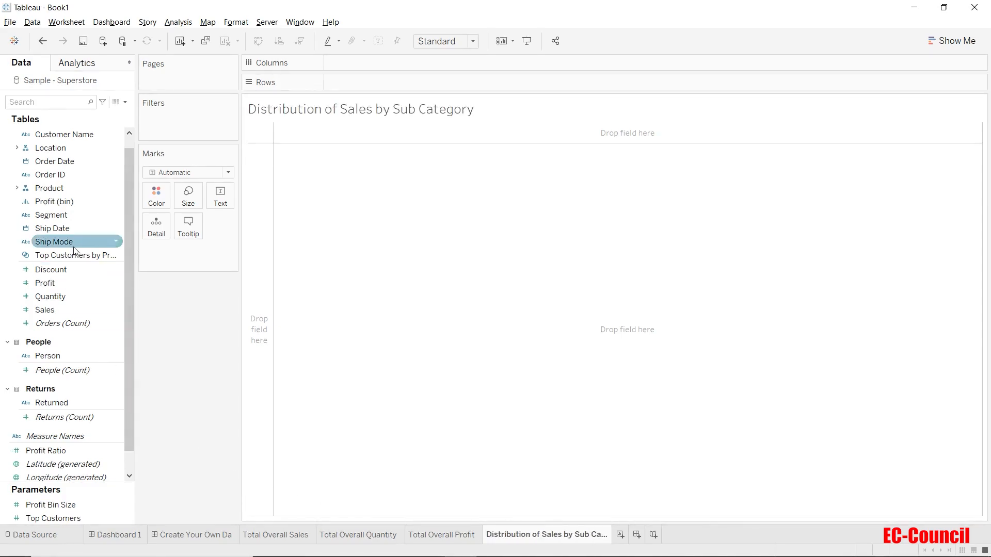
scroll(73, 250, "up", 1)
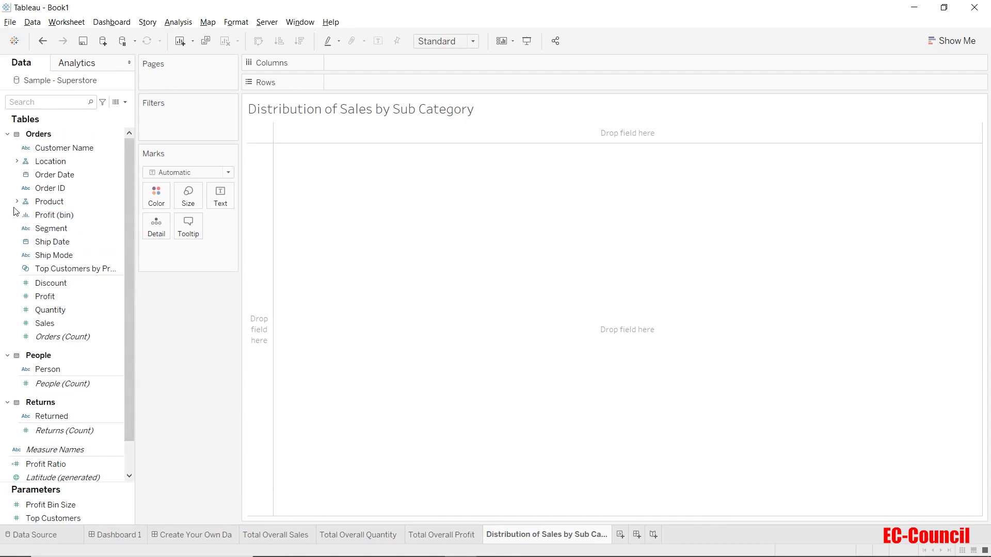
left_click(16, 202)
left_click(69, 229)
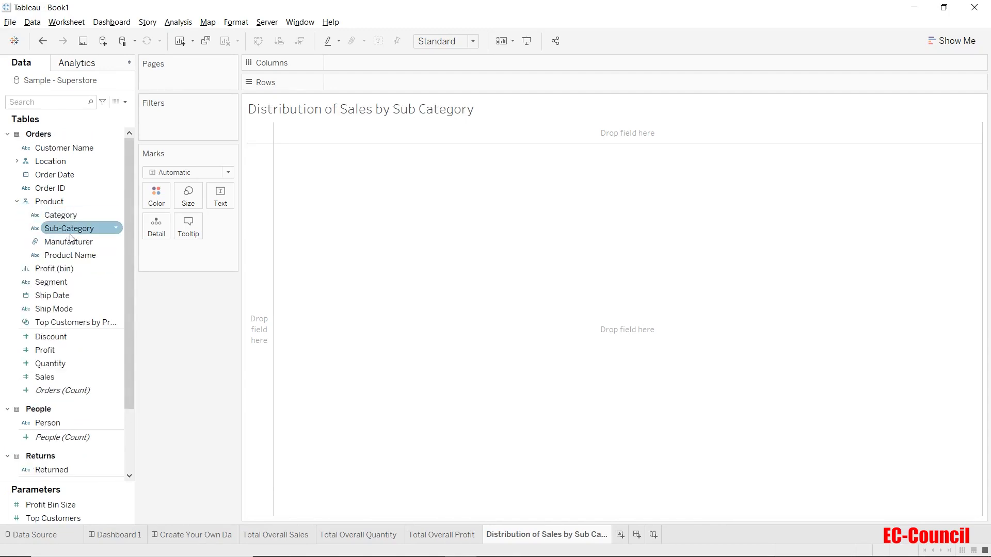
left_click(74, 232)
left_click(57, 375, "ctrl")
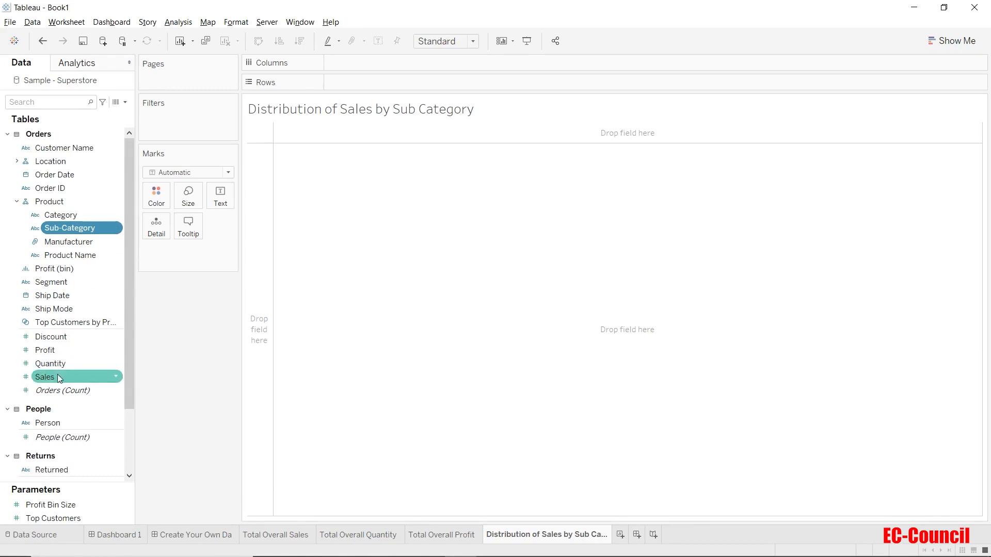
left_click(951, 44)
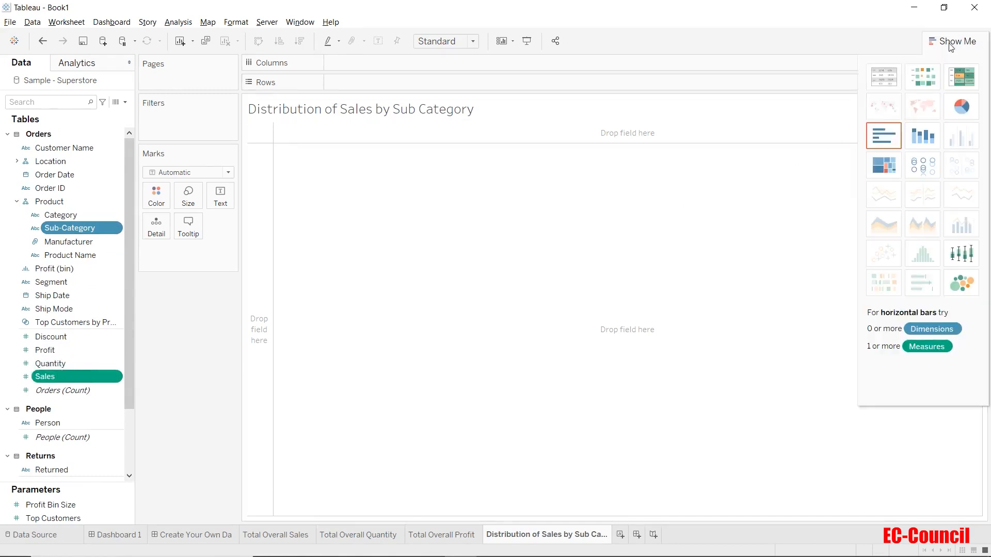
left_click(893, 139)
left_click(951, 42)
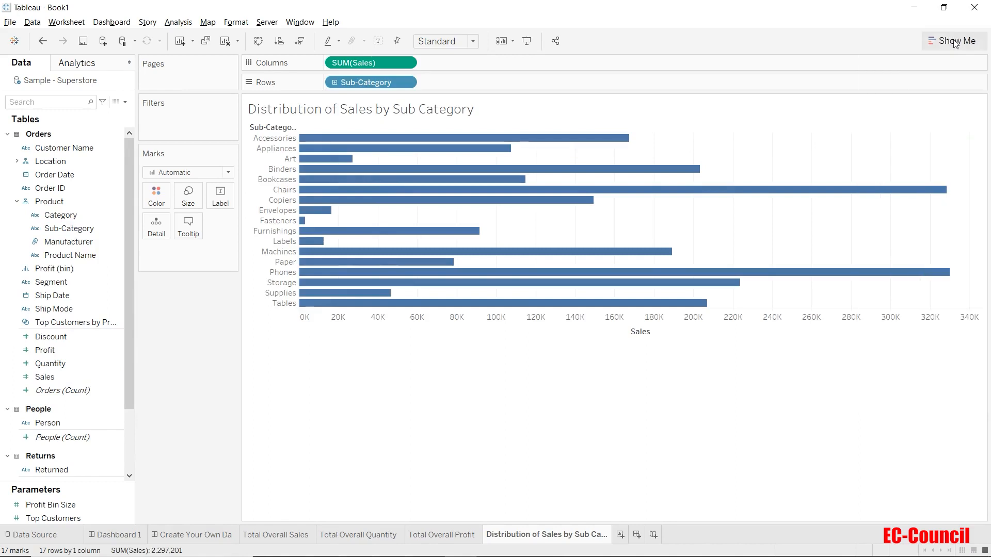
Fit the chart to Entire View and widen the row header column so the Sub-Category heading fits
left_click(463, 46)
left_click(457, 89)
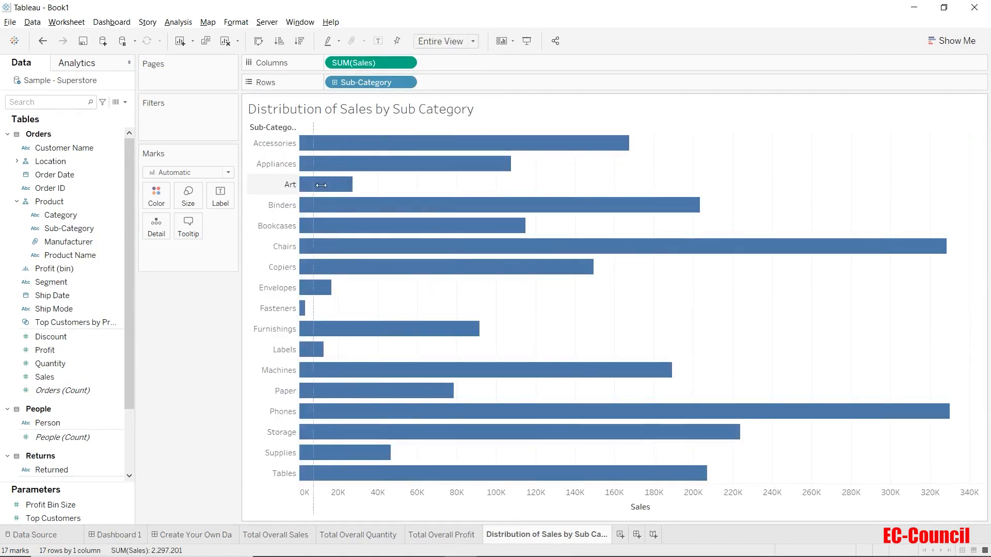
left_click_drag(297, 184, 325, 192)
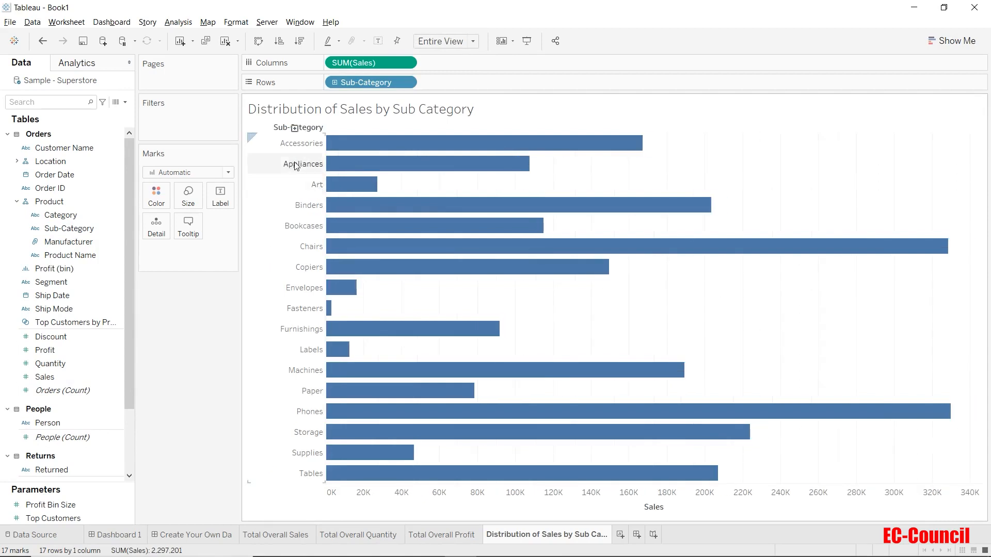
Format the default header font of Sub-Category as Tableau Regular, size 11, in black
right_click(295, 163)
left_click(333, 233)
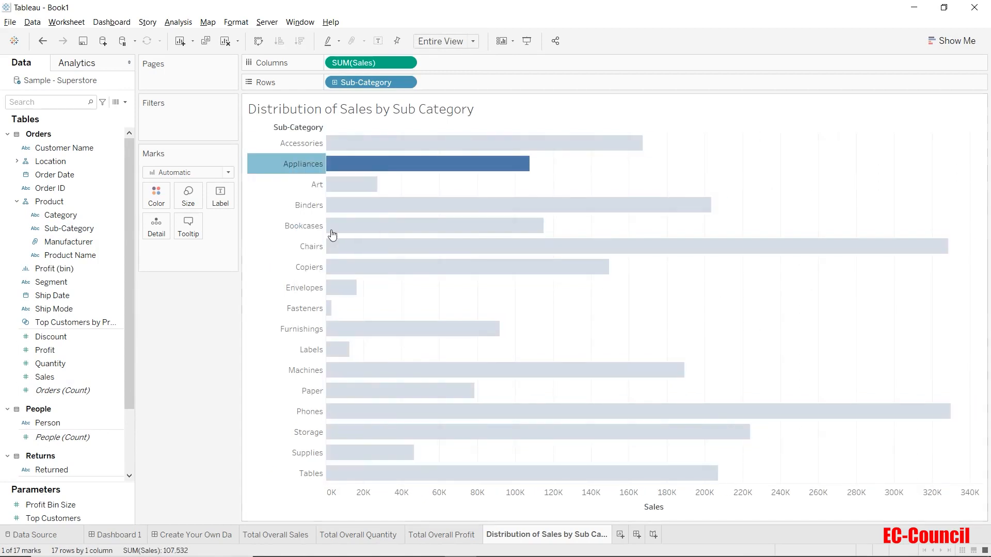
left_click(93, 143)
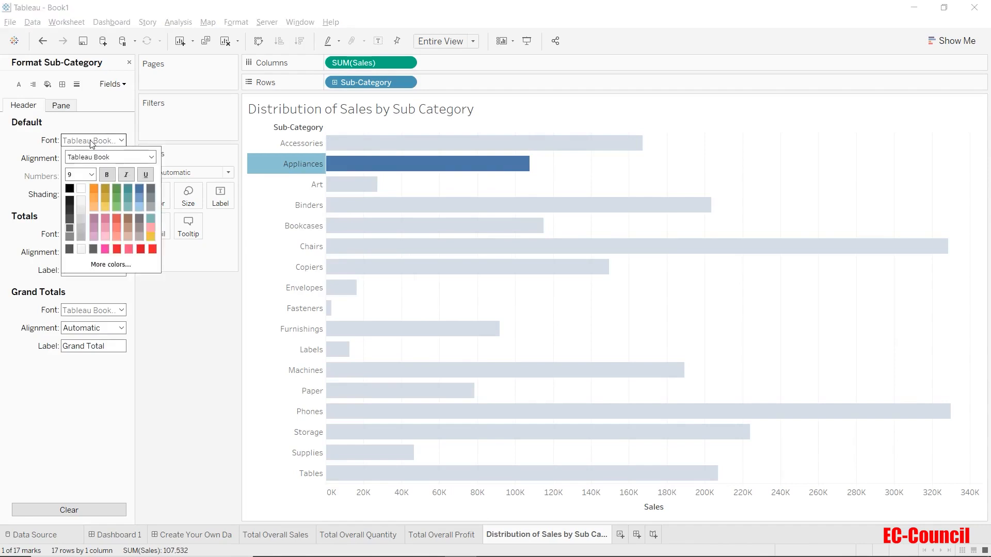
left_click(91, 174)
left_click(72, 226)
left_click(109, 157)
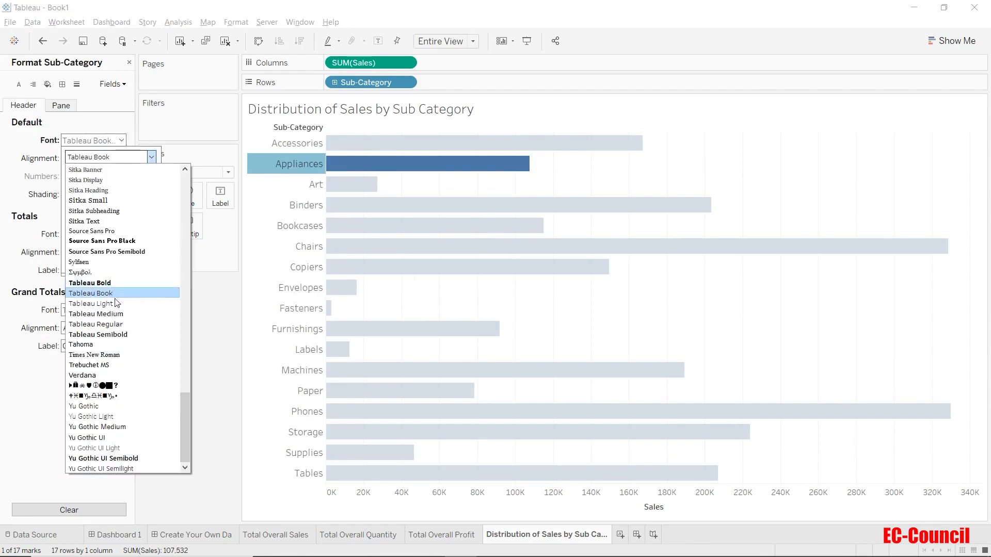
left_click(118, 324)
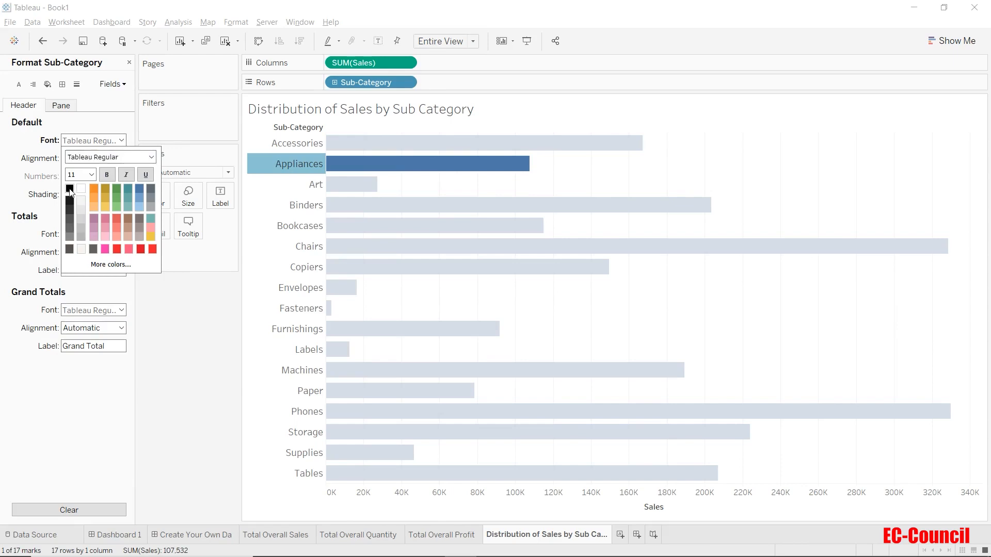
left_click(70, 189)
Set the default horizontal alignment of the Sub-Category headers to Left
left_click(114, 161)
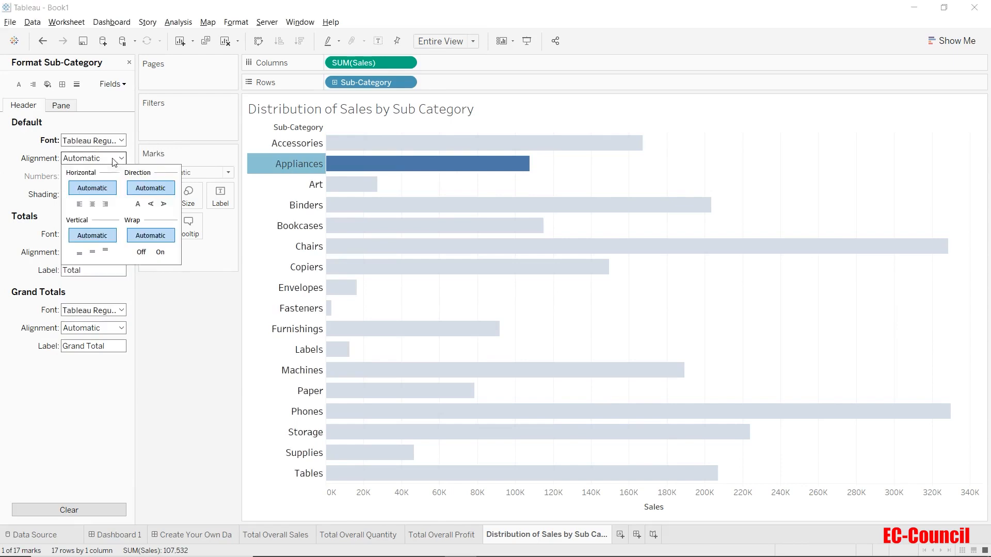
left_click(79, 204)
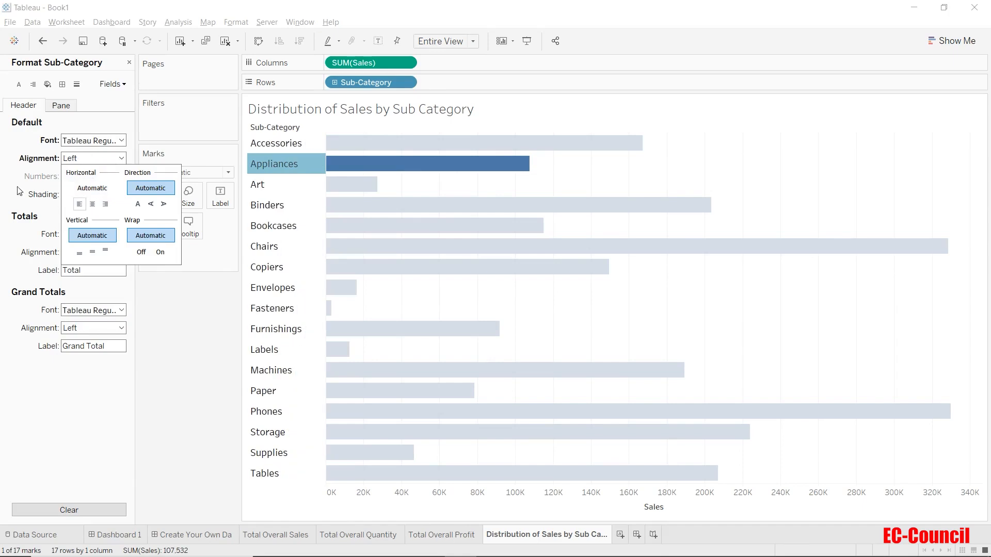
key("Escape")
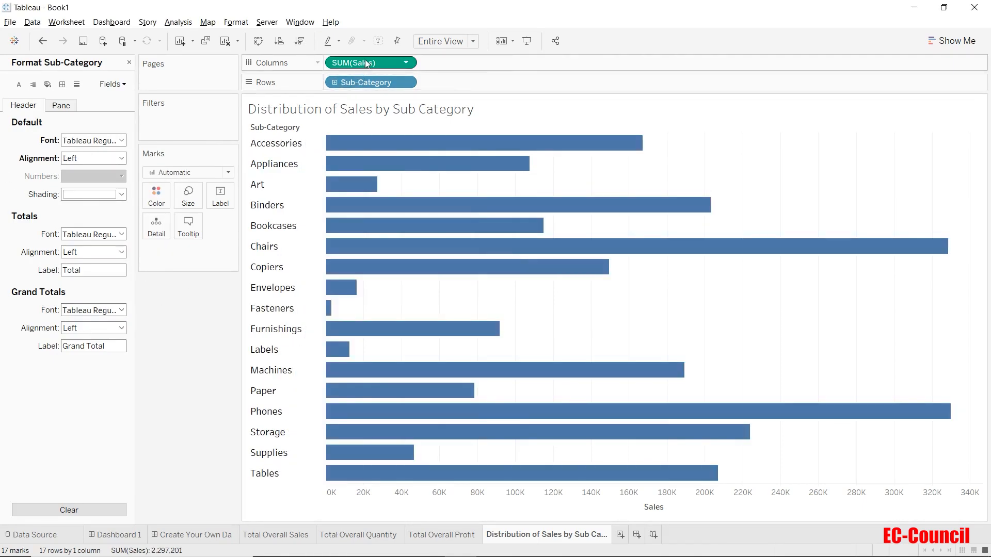
Color the bars by a copy of SUM(Sales), keeping the original measure on Columns
mouse_move(367, 63)
left_mouse_down()
mouse_move(158, 194)
mouse_move(164, 200)
left_mouse_up()
left_click(165, 200)
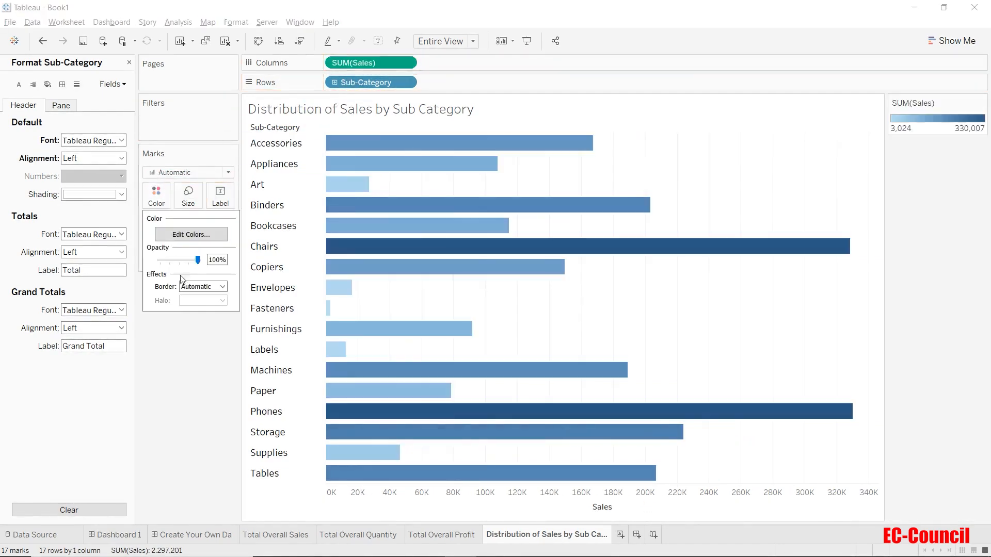
left_click(193, 364)
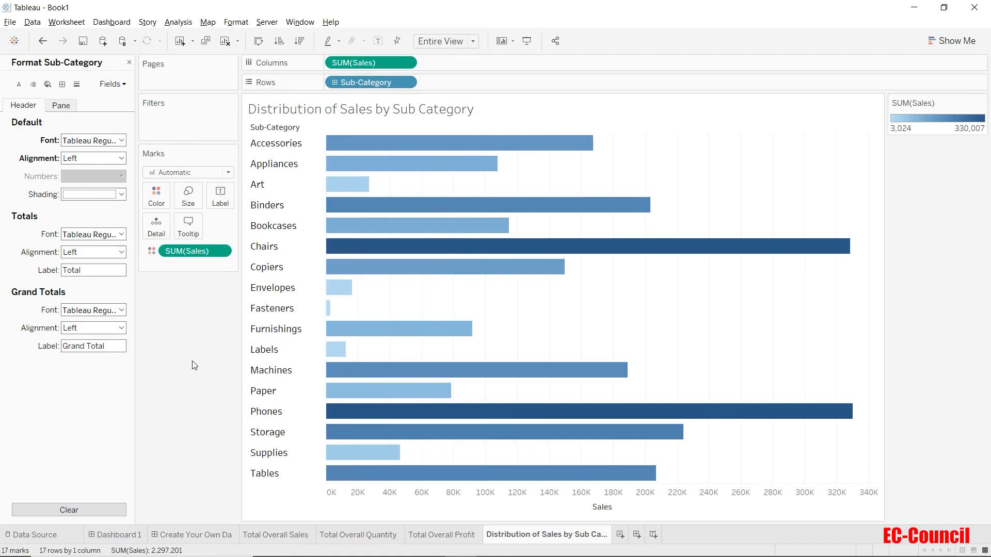
Duplicate the Distribution of Sales by Sub Category worksheet and rename the copy "Distribution of Quantity by Sub Category"
right_click(566, 539)
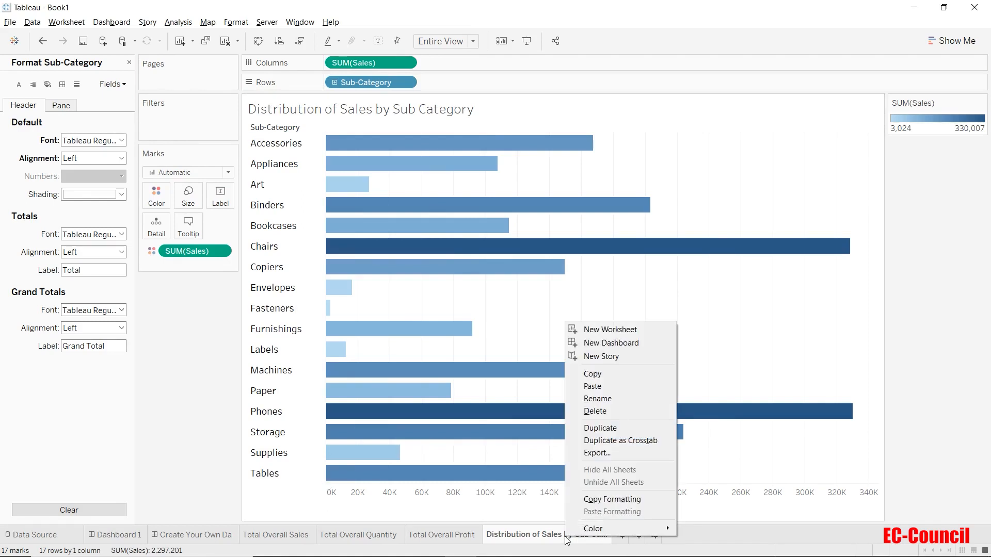
left_click(609, 432)
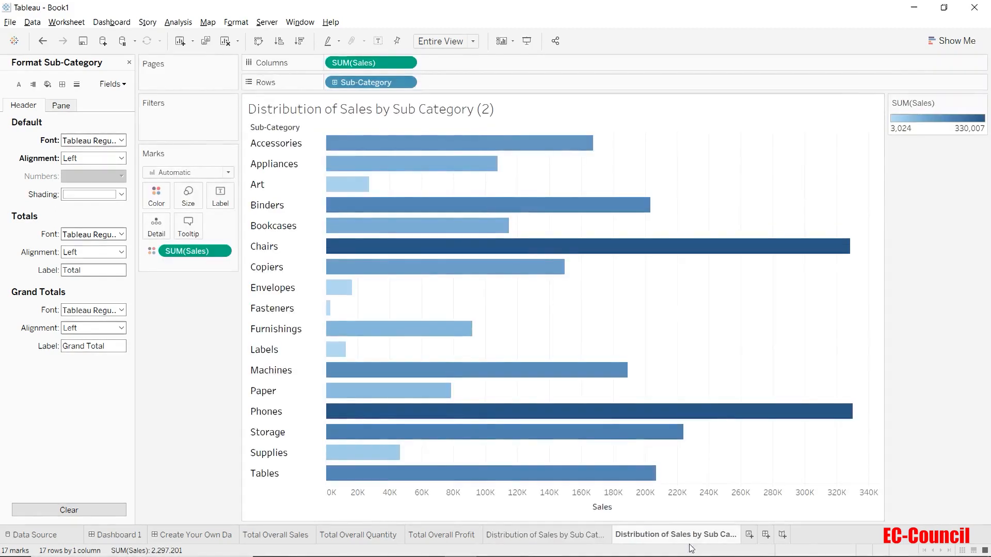
double_click(685, 536)
left_click(662, 534)
left_click_drag(662, 534, 641, 534)
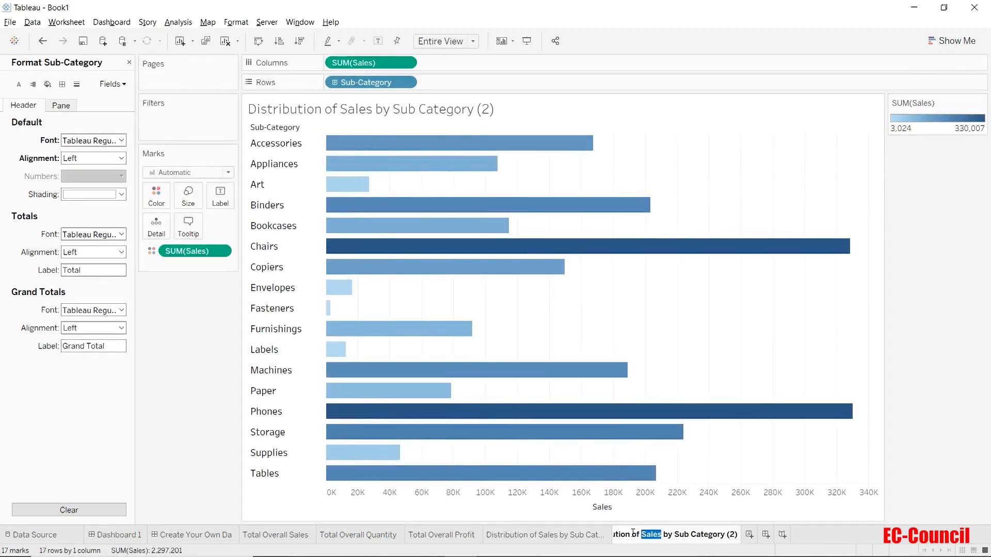
type("Quantity")
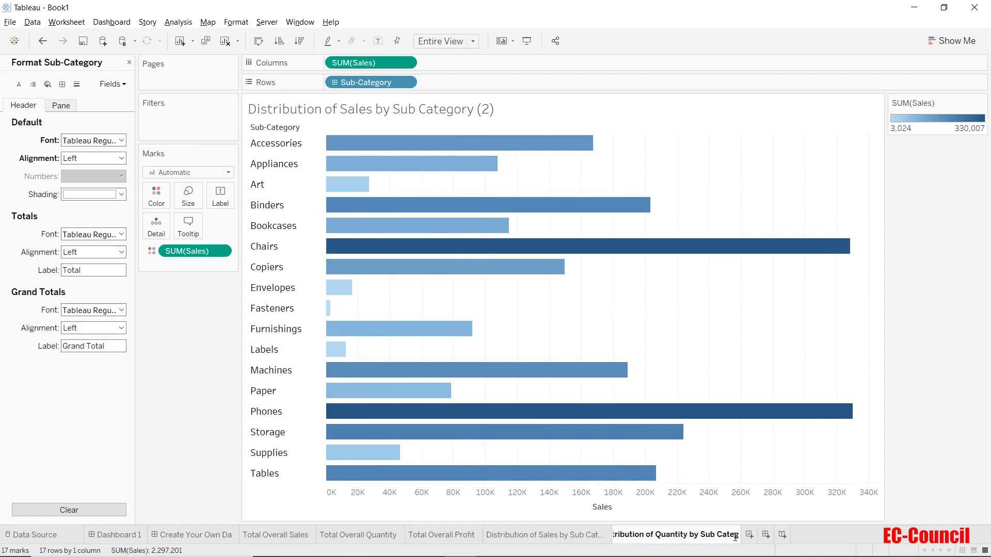
key("End")
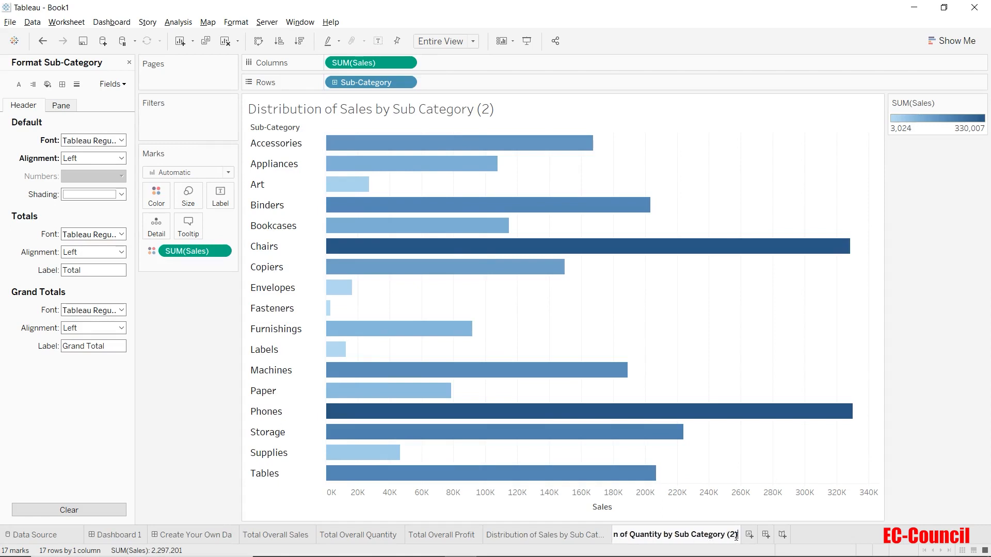
key("BackSpace")
key("BackSpace")
key("BackSpace")
key("BackSpace")
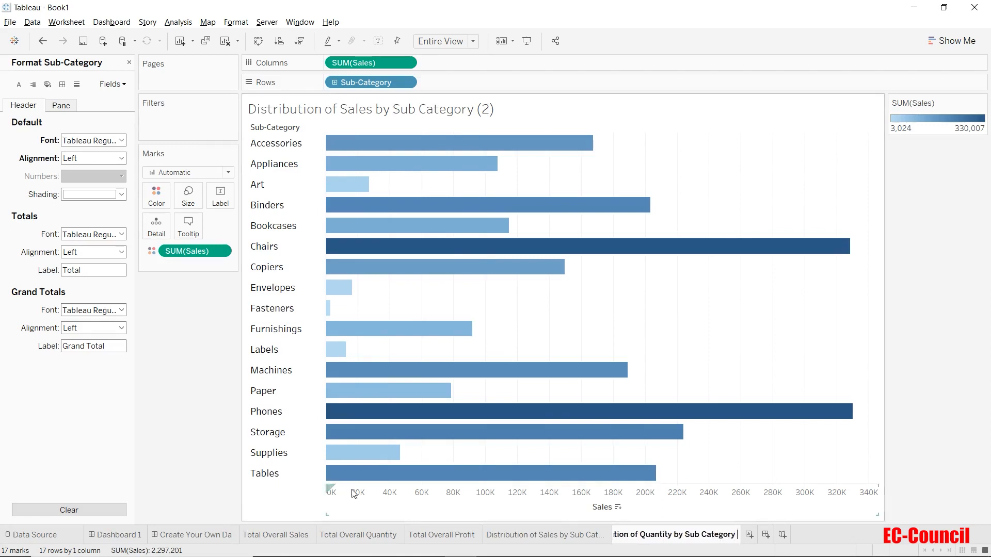
key("Return")
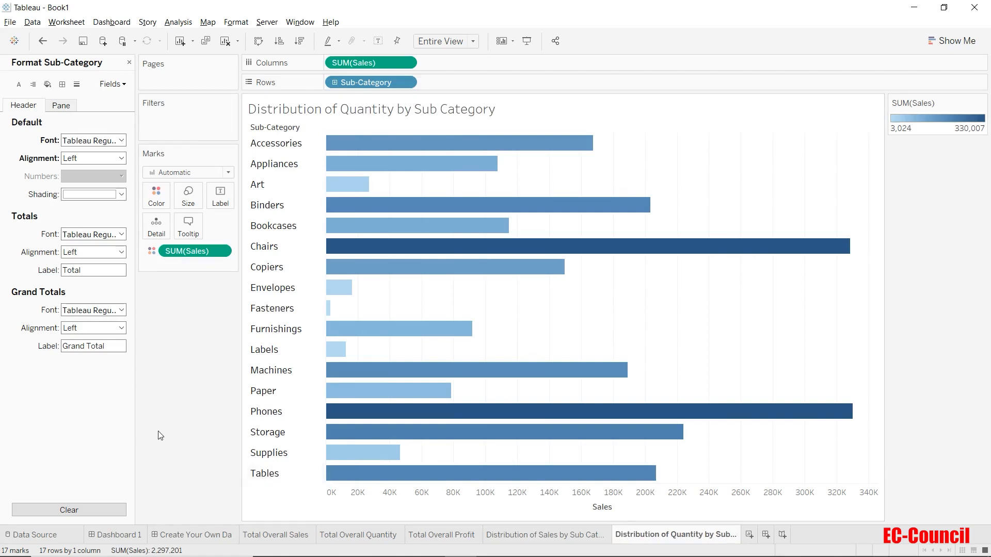
Change the Columns measure from Sales to SUM(Quantity)
double_click(382, 63)
left_click_drag(384, 63, 353, 62)
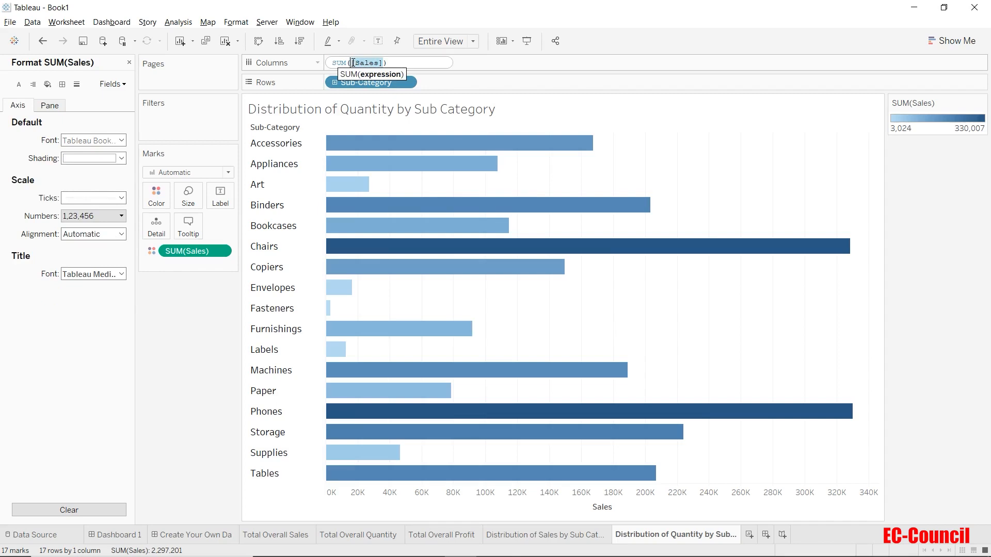
type("qu")
key("Return")
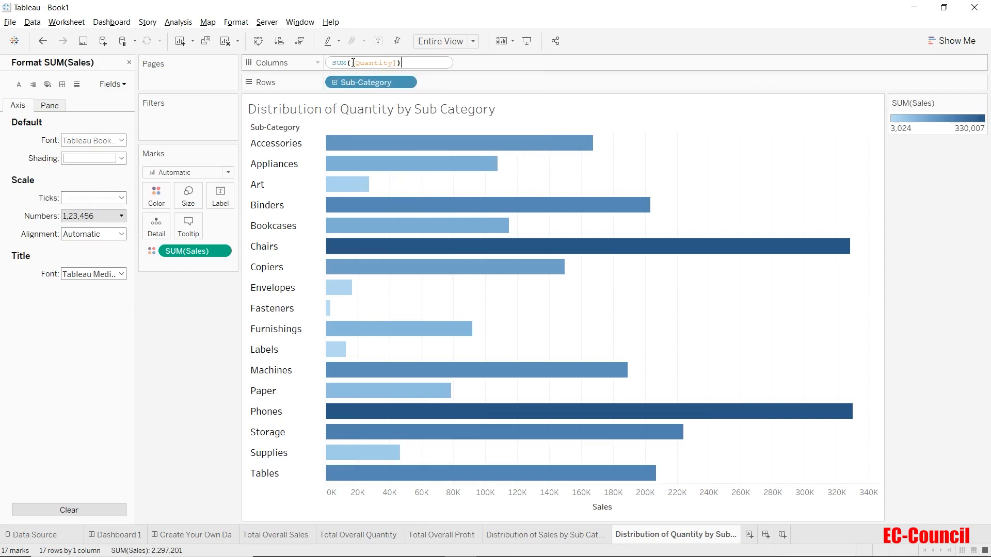
Change the measure coloring the bars from Sales to SUM(Quantity)
left_click(195, 251)
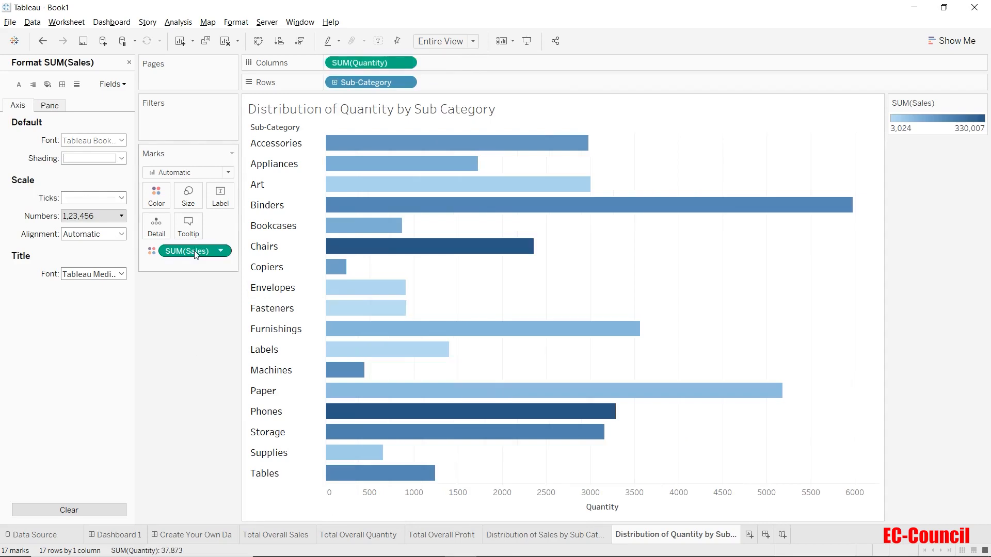
double_click(195, 251)
left_click_drag(202, 251, 173, 251)
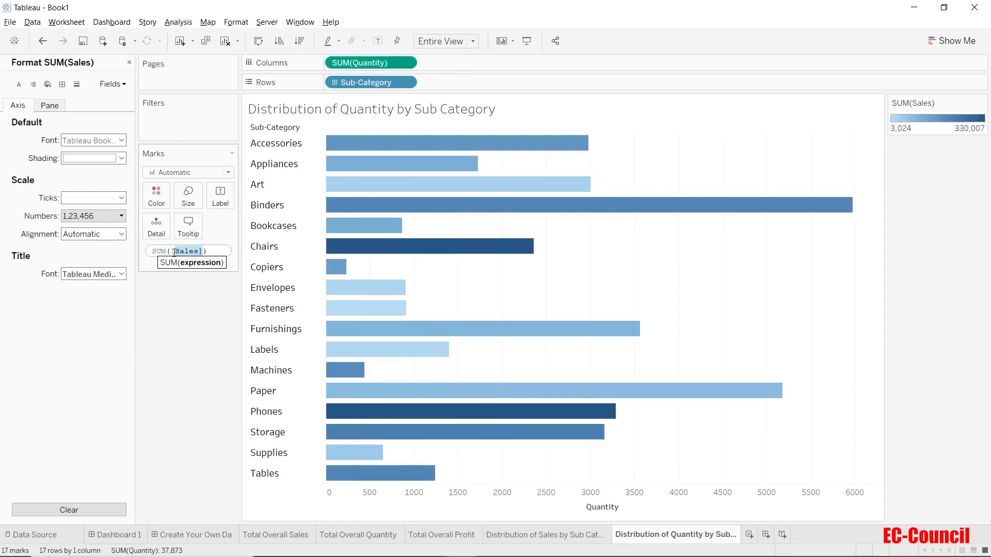
type("qu")
key("Return")
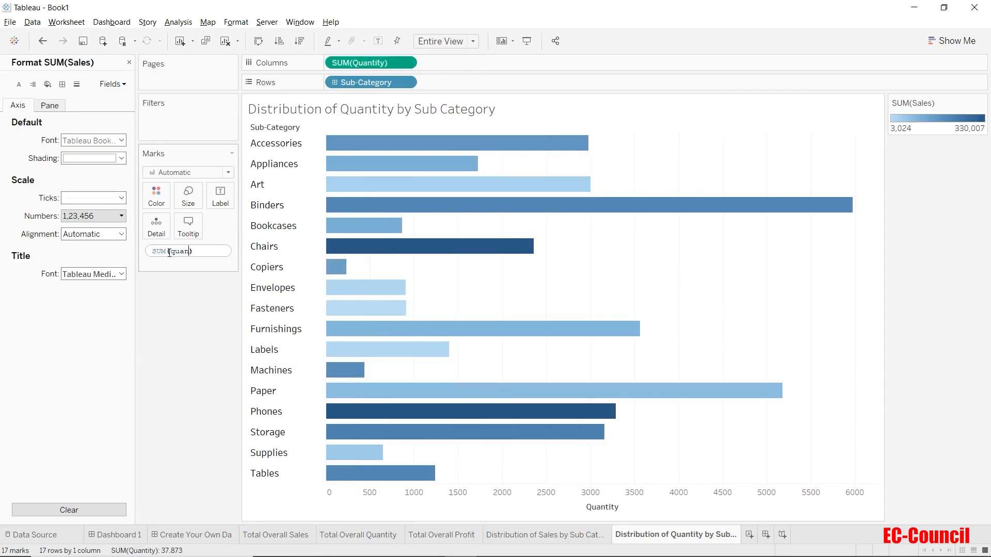
key("Return")
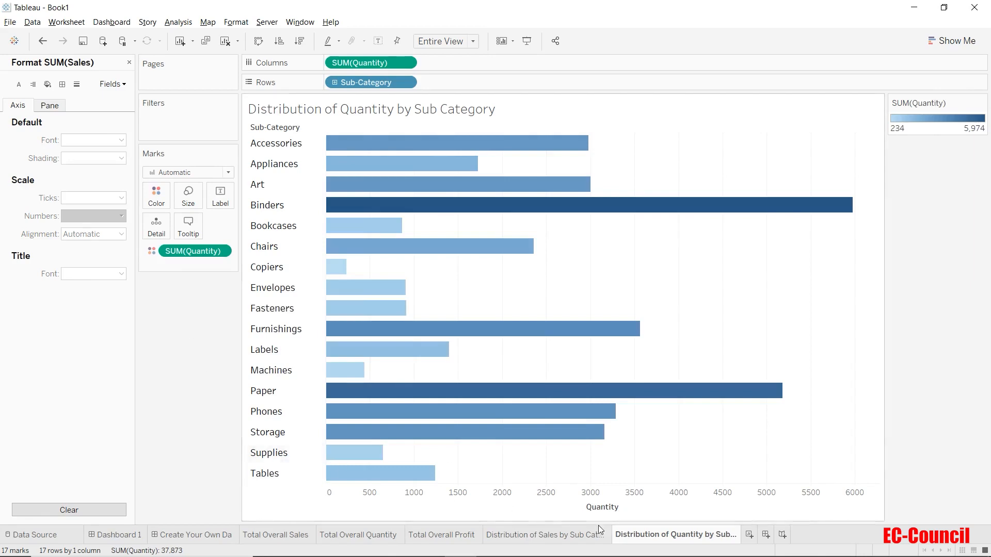
Duplicate the Distribution of Quantity by Sub Category worksheet and rename the copy "Distribution of Profits by Sub Category"
right_click(634, 538)
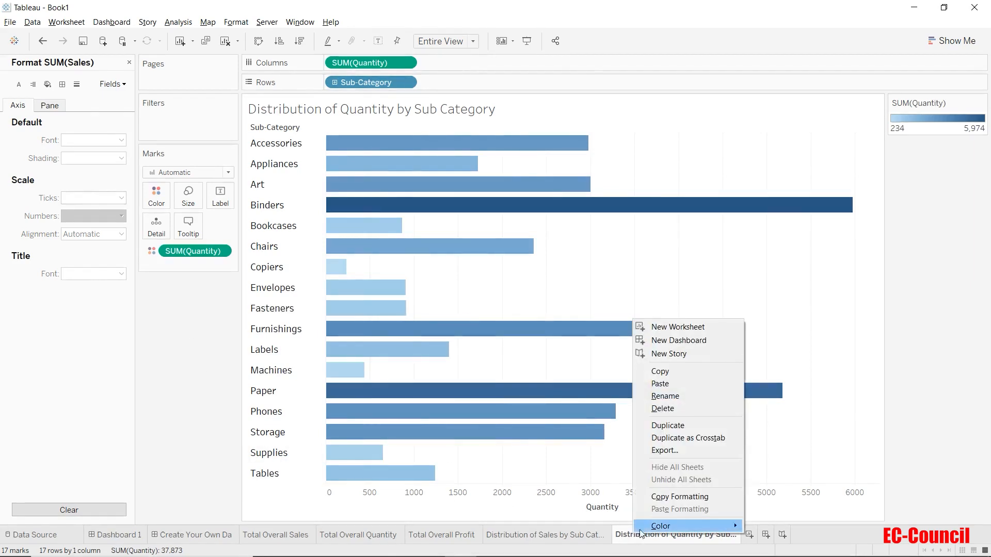
left_click(668, 425)
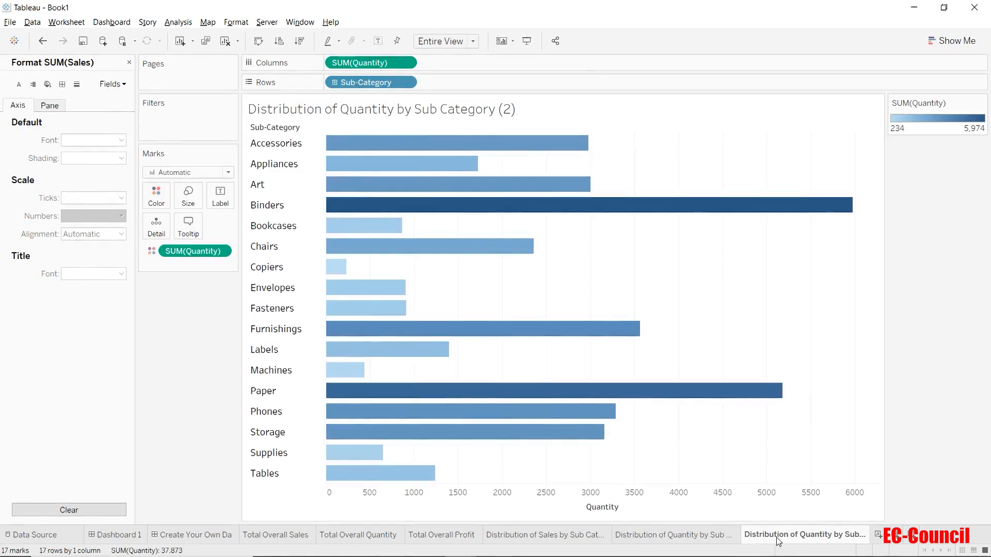
double_click(815, 535)
left_click(815, 534)
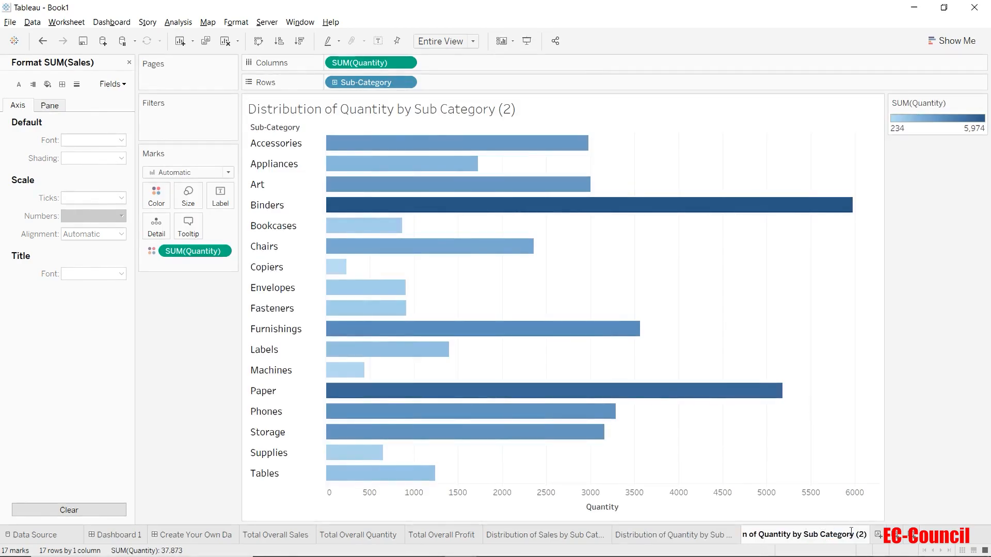
left_click(895, 535)
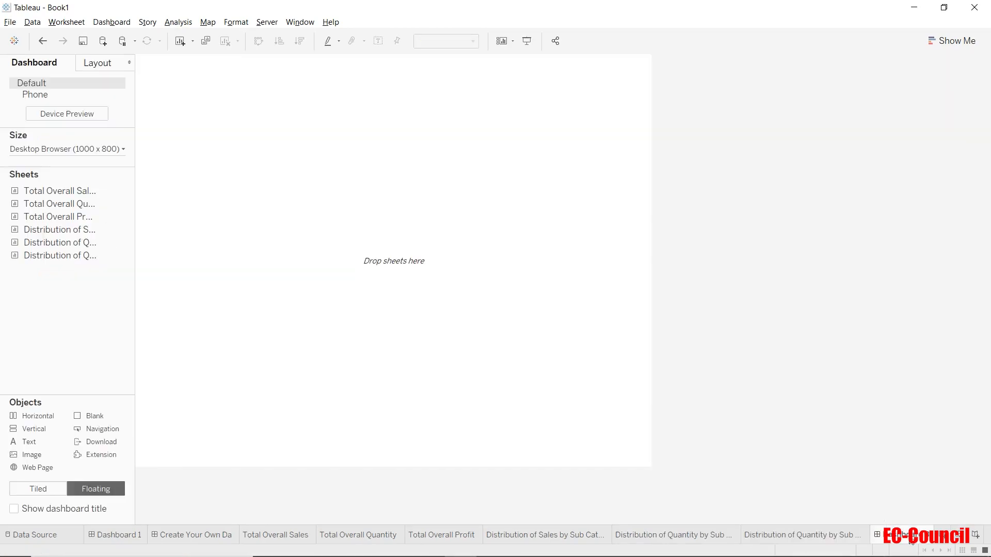
left_click(832, 537)
double_click(856, 537)
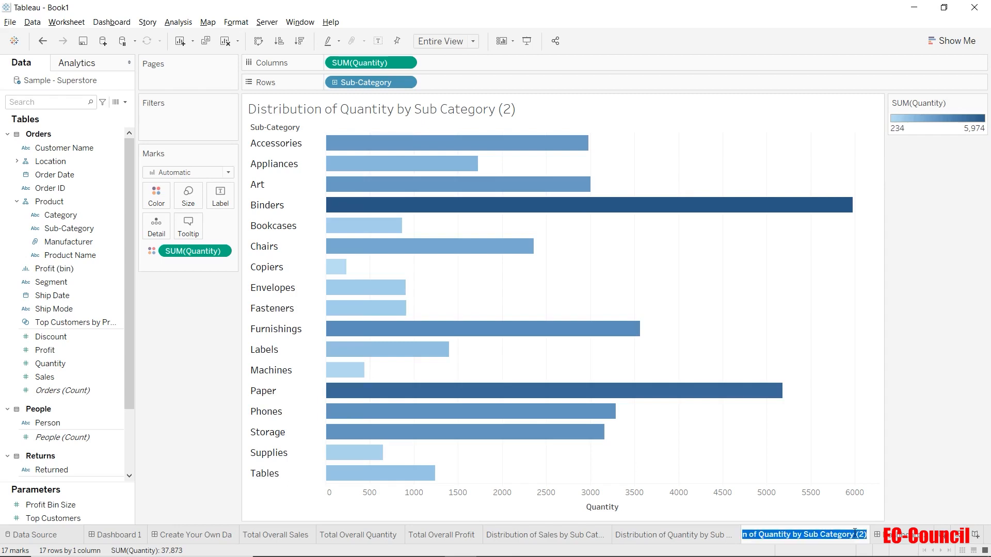
left_click(863, 535)
key("BackSpace")
key("BackSpace")
key("BackSpace")
key("BackSpace")
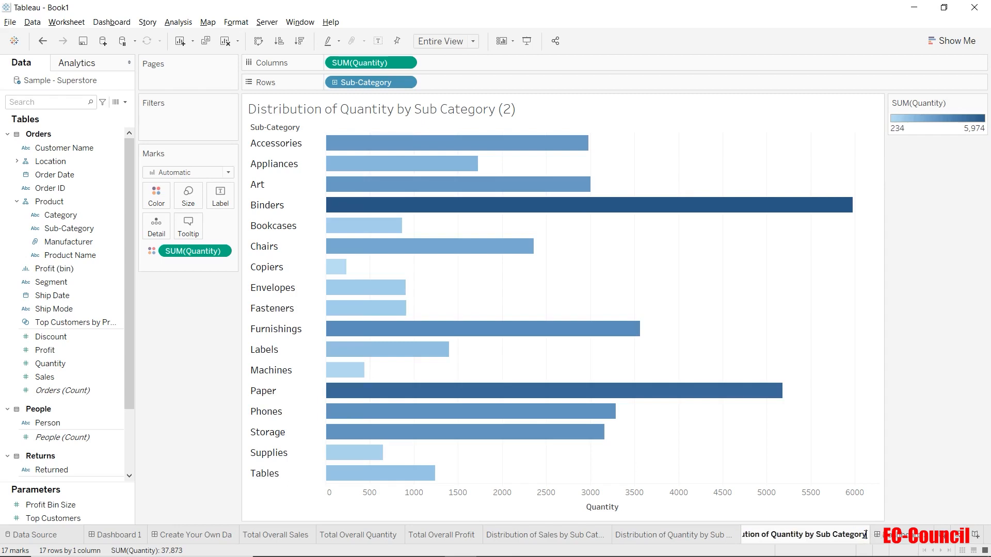
double_click(800, 535)
type("Profy")
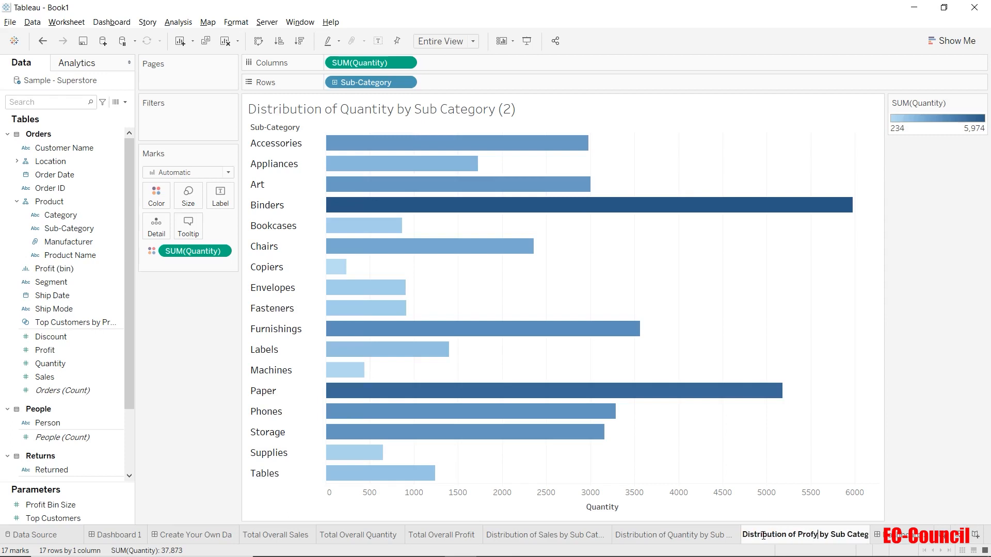
key("BackSpace")
type("its")
Change the Columns measure of the Distribution of Profits worksheet from Quantity to SUM(Profit)
double_click(368, 63)
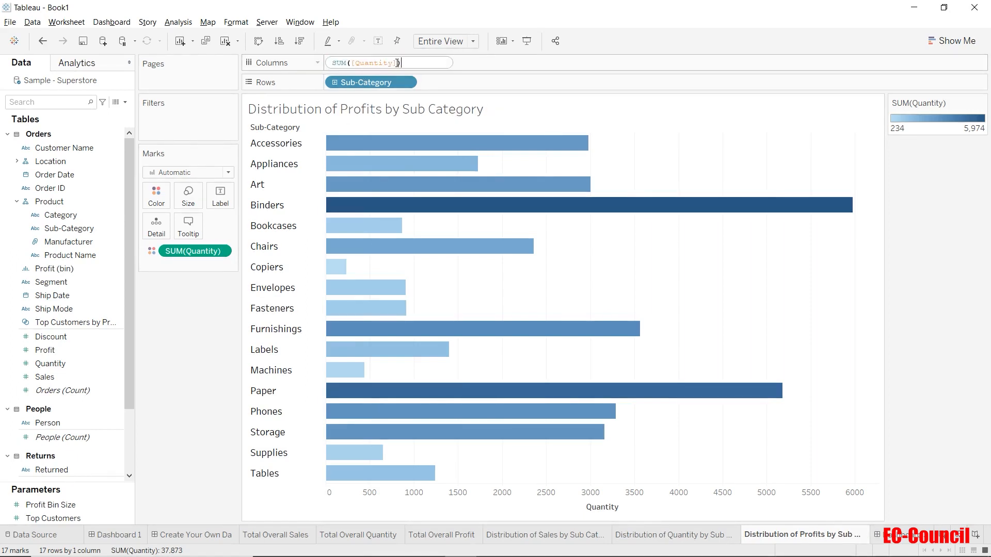
left_click_drag(398, 62, 352, 62)
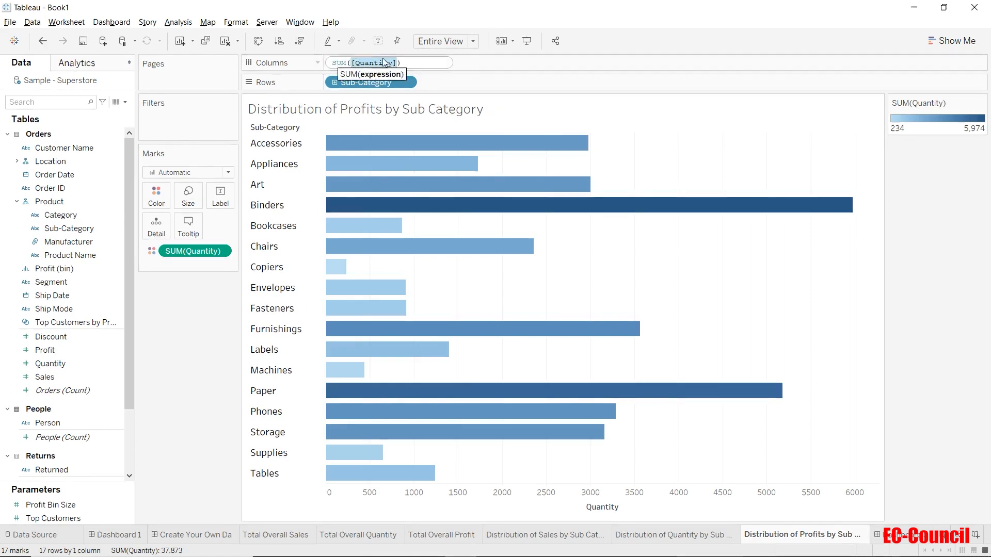
type("po")
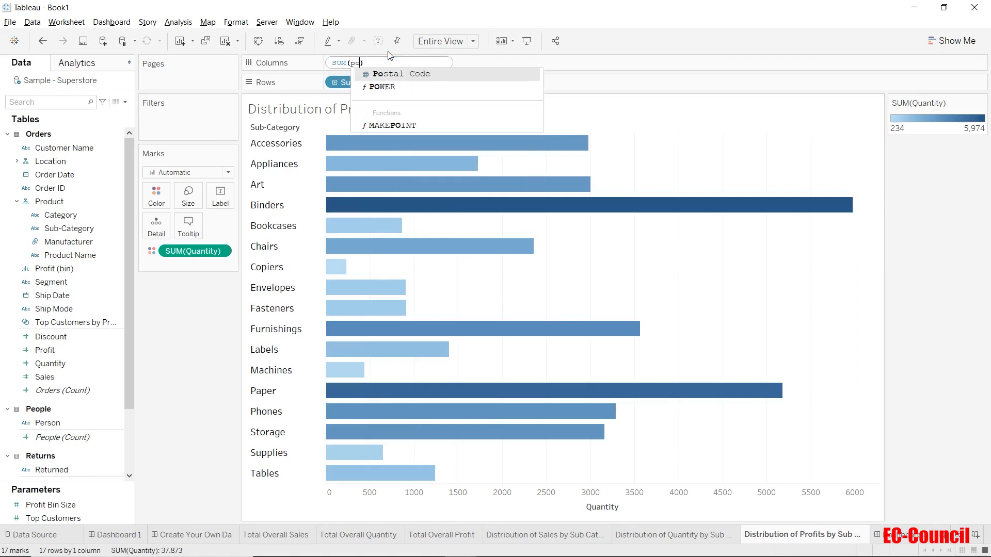
key("BackSpace")
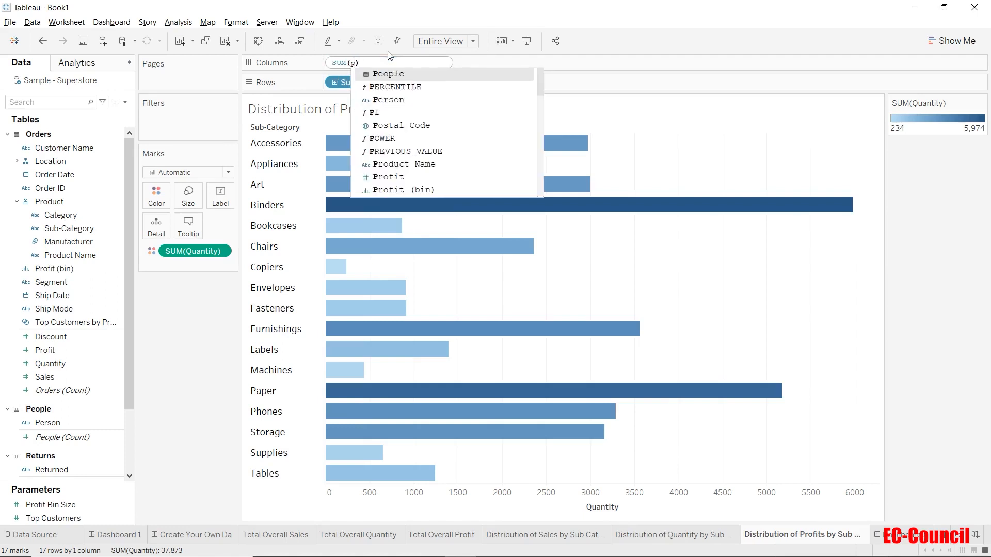
type("rof")
key("Return")
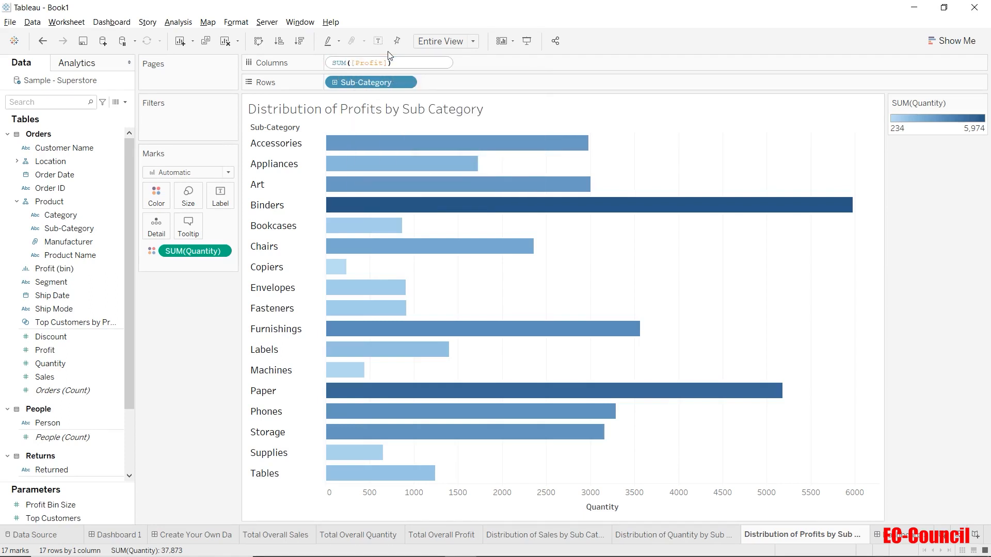
Color the profit bars by SUM(Profit) instead of Quantity
double_click(204, 253)
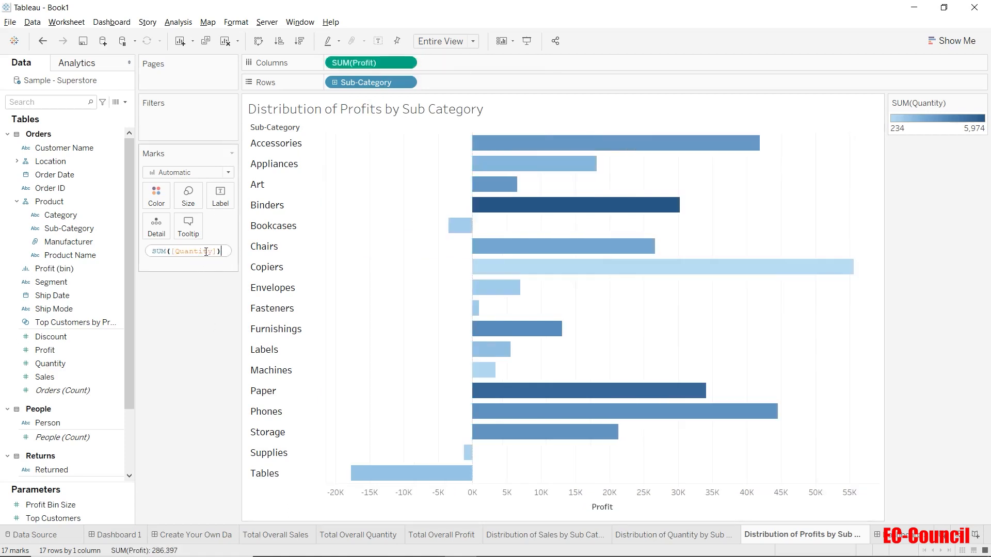
left_click_drag(217, 250, 172, 252)
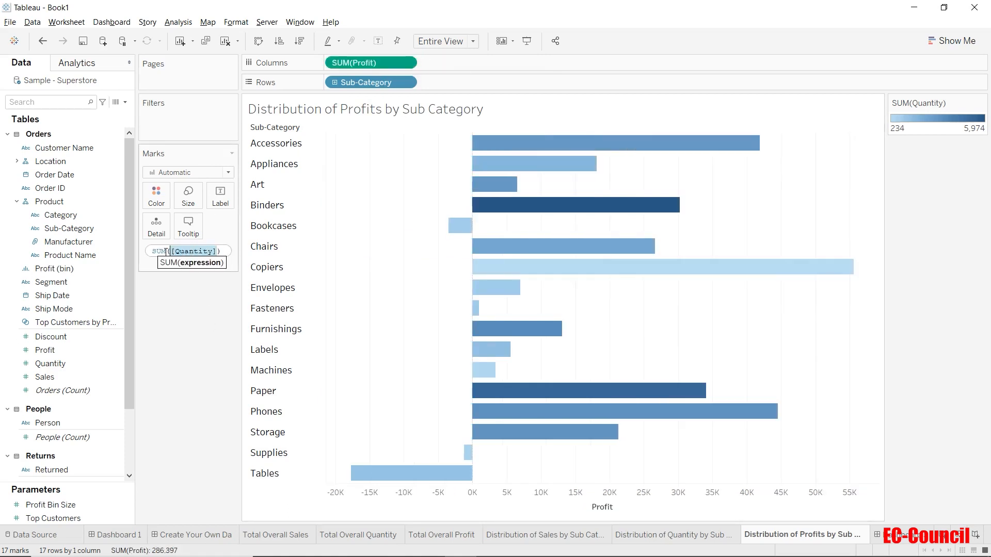
type("PROFIT")
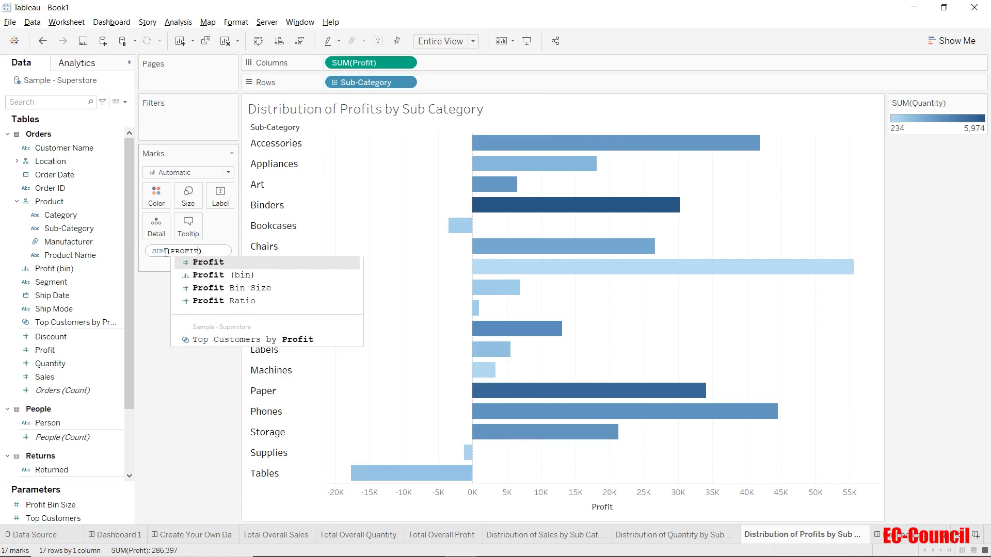
key("Return")
left_click(162, 326)
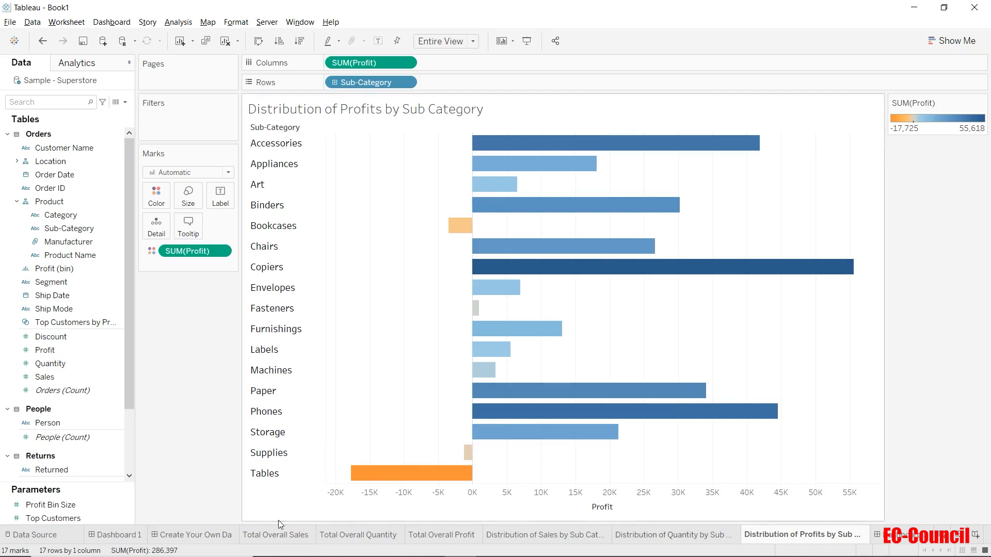
Set the fixed size of the Create Your Own dashboard to a width of 1400 px and a height of 900 px
left_click(182, 536)
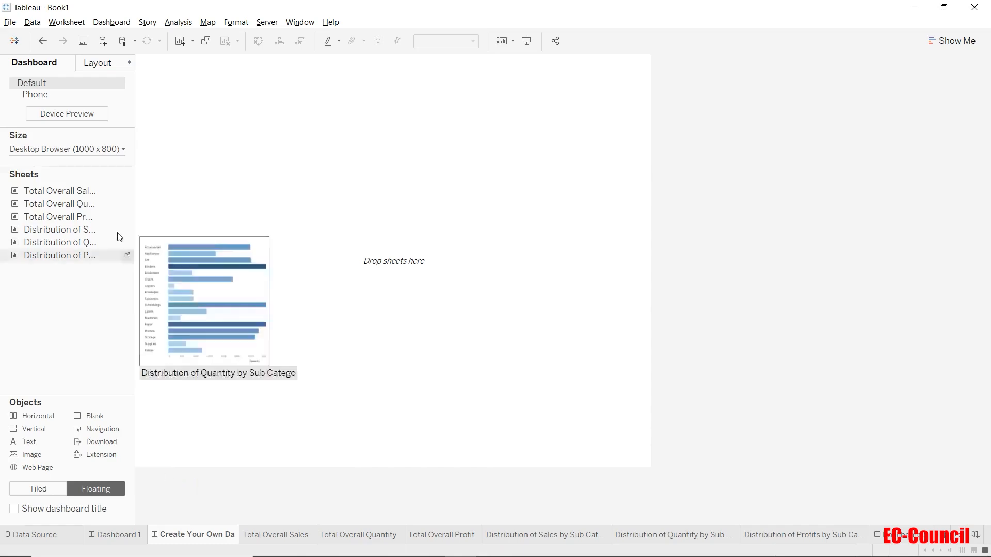
left_click(82, 150)
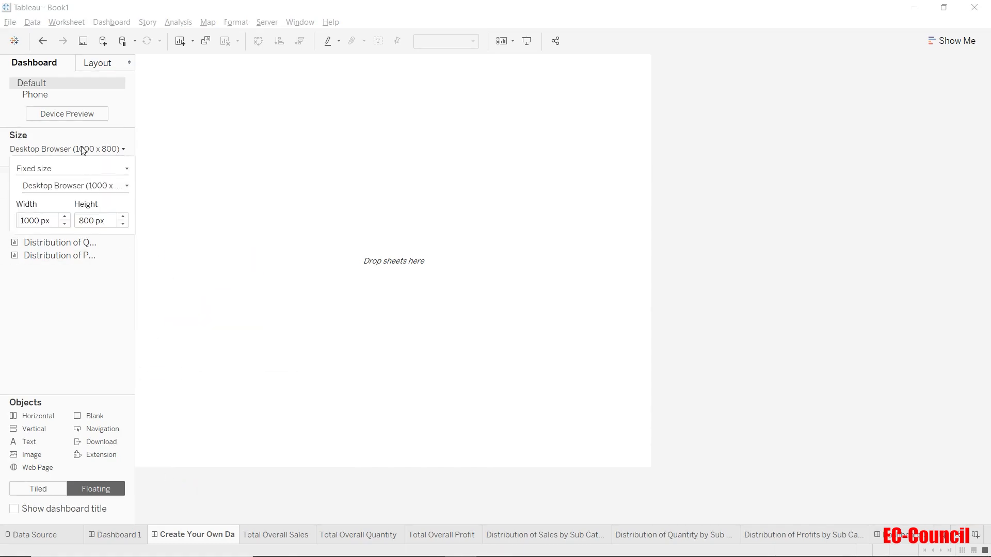
left_click(65, 218)
left_click(65, 218)
left_click(65, 218)
left_click(64, 218)
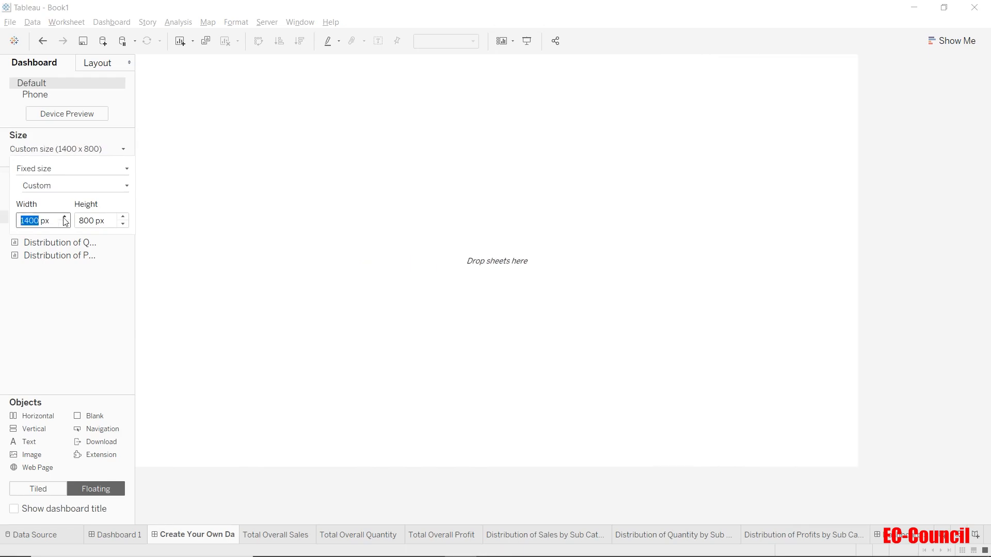
left_click(123, 217)
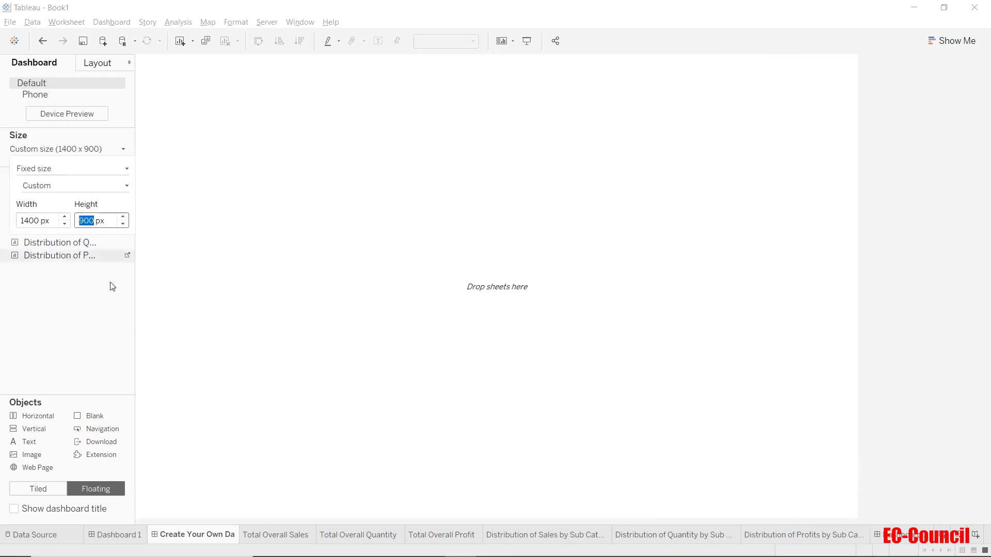
left_click(100, 320)
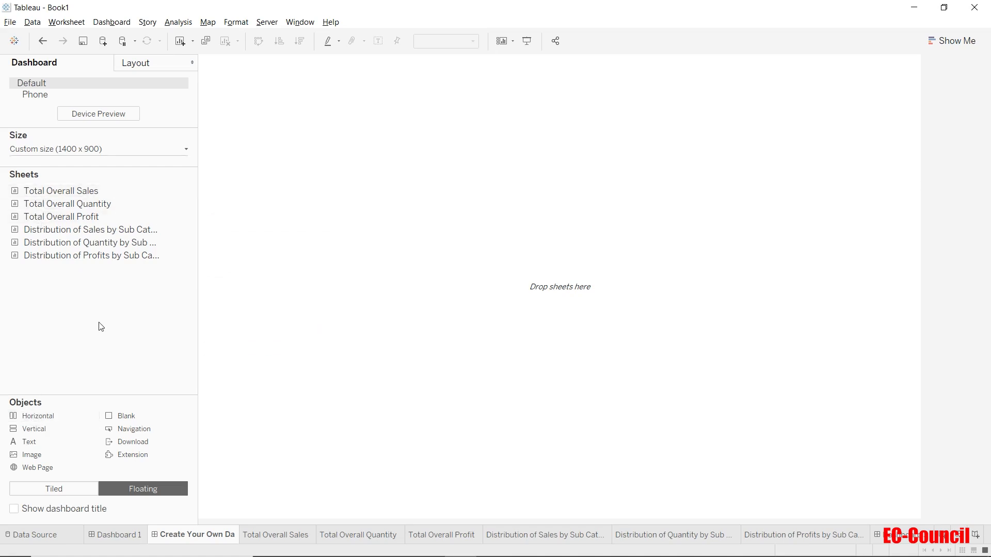
Switch the dashboard to tiled layout and place the Total Overall Sales, Total Overall Quantity and Total Overall Profit sheets side by side
left_click(80, 494)
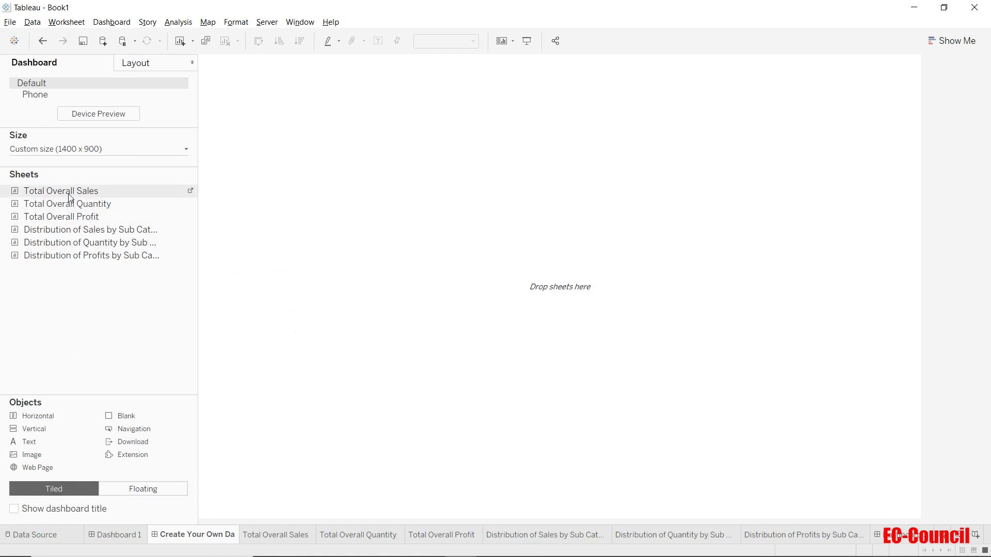
left_click_drag(68, 197, 216, 190)
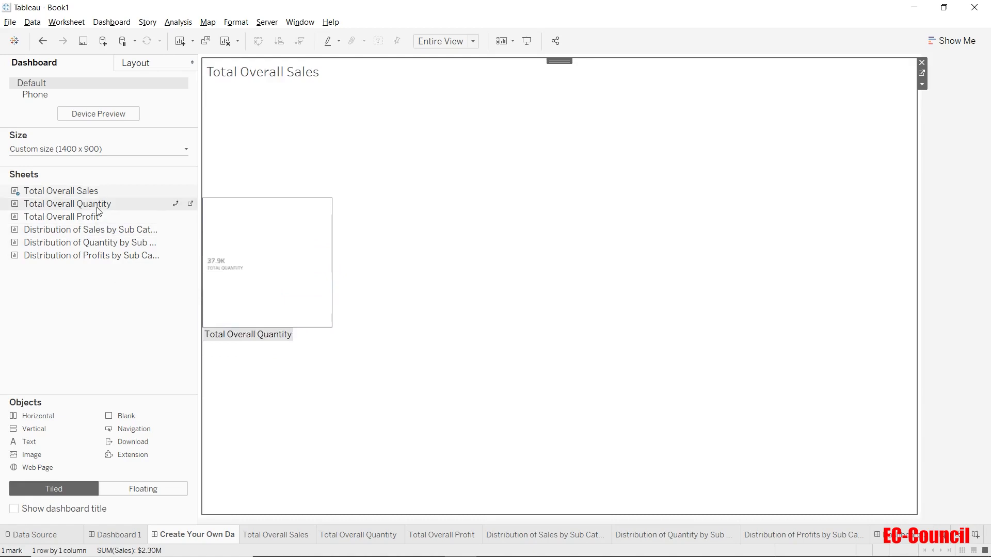
left_click_drag(102, 204, 792, 210)
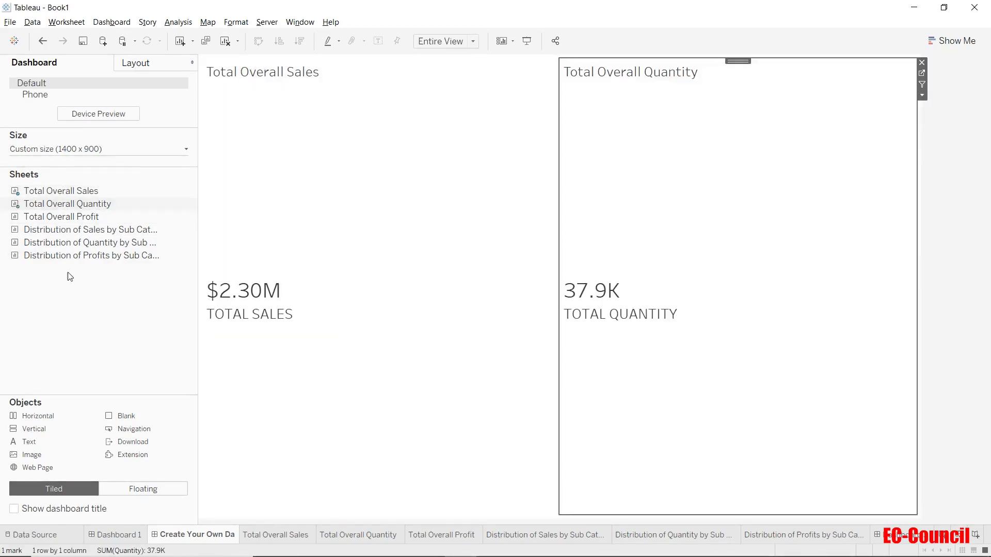
left_click_drag(66, 223, 842, 231)
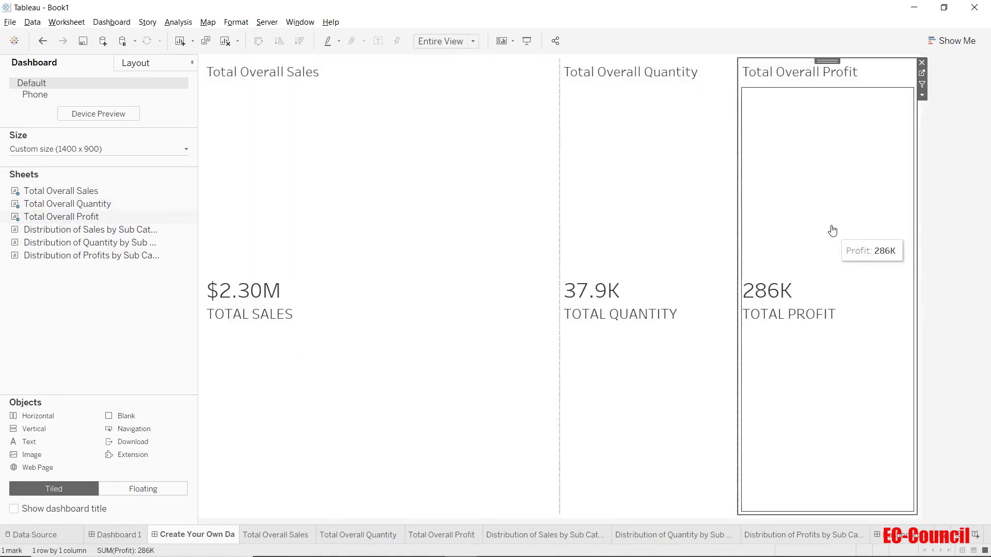
Adjust the column widths so the three KPI sheets share the dashboard width roughly equally
left_click(824, 61)
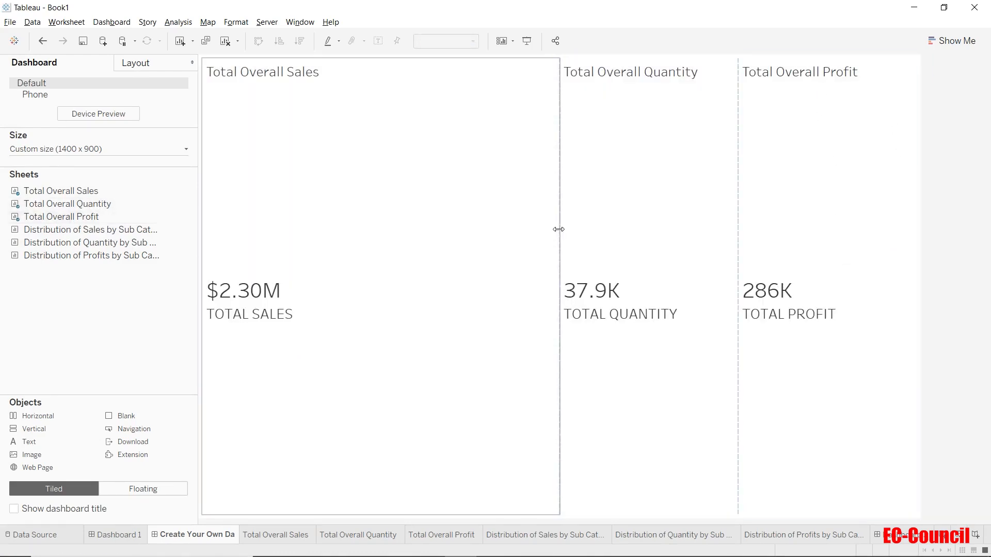
left_click_drag(549, 227, 422, 223)
left_click_drag(738, 219, 679, 227)
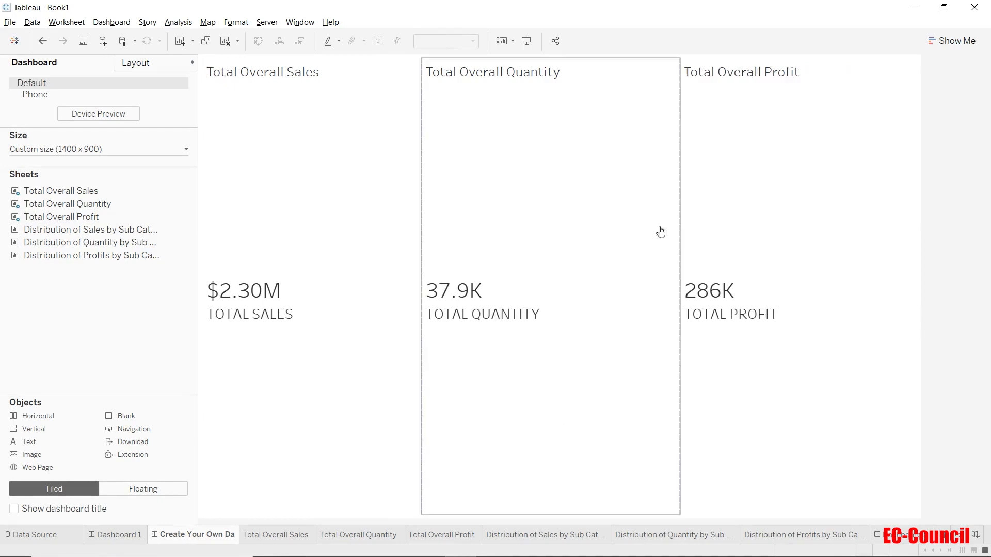
left_click_drag(420, 226, 428, 226)
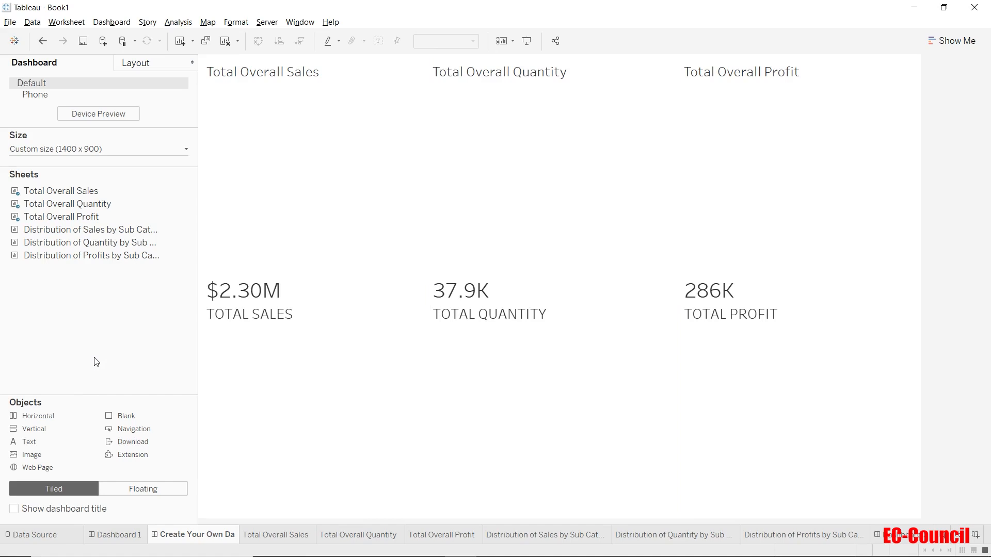
Place Distribution of Sales by Sub Category beneath Total Overall Sales and shorten the KPI to a narrow band above the chart
left_click_drag(91, 230, 280, 288)
left_click_drag(282, 227, 284, 142)
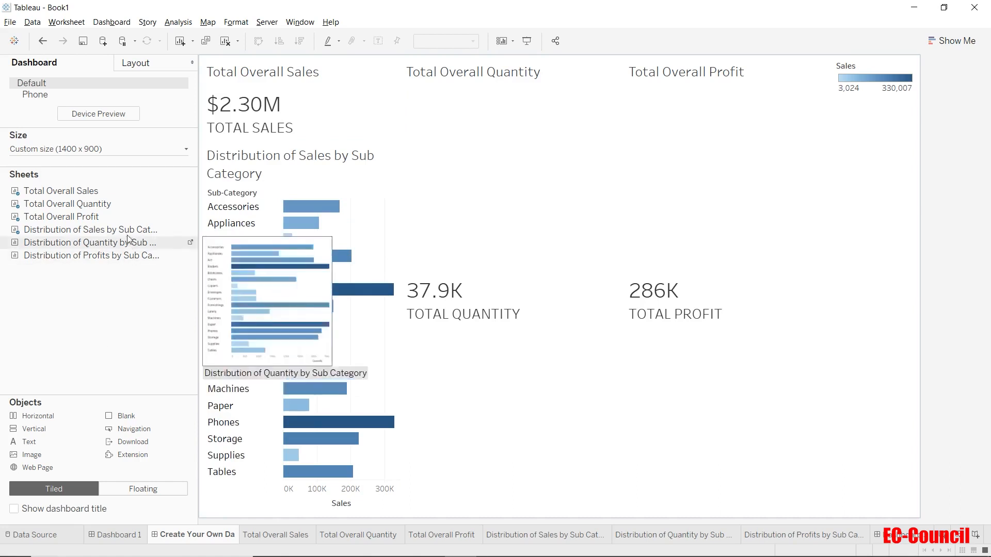
Place Distribution of Quantity by Sub Category beneath the Total Overall Quantity sheet on the dashboard
mouse_move(107, 215)
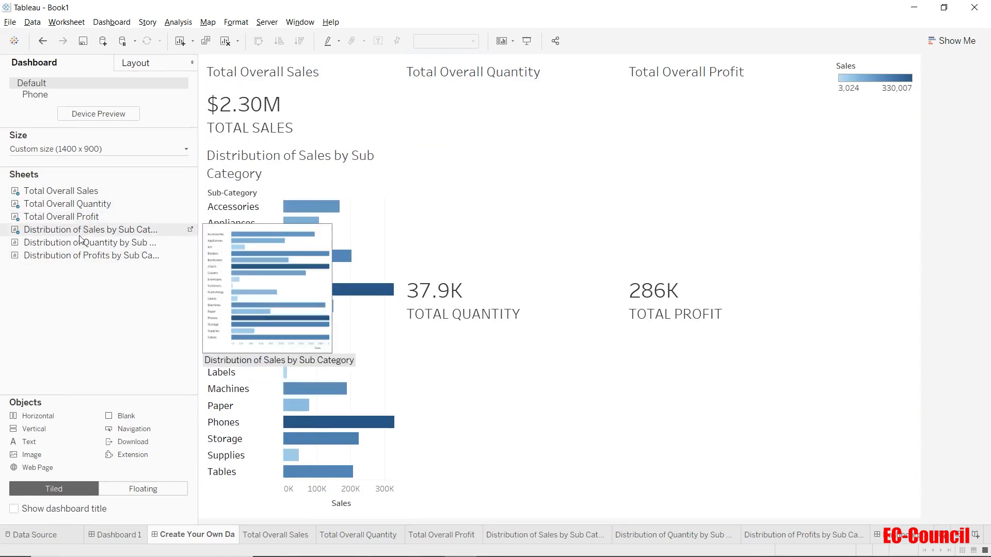
left_click_drag(79, 242, 513, 360)
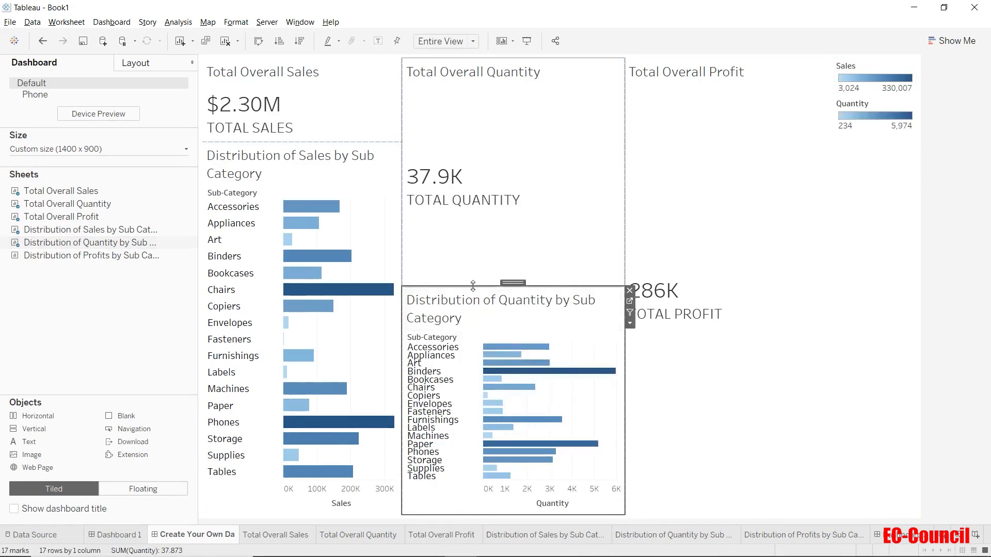
Shorten Total Overall Quantity to a narrow band, and place Distribution of Profits by Sub Category beneath an equally short Total Overall Profit
left_click_drag(475, 287, 469, 148)
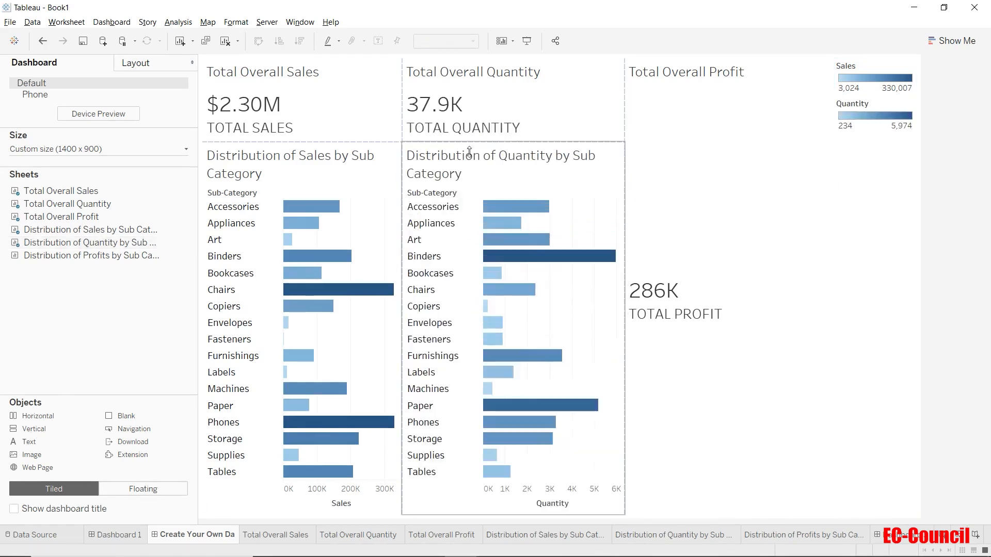
mouse_move(81, 255)
left_click_drag(81, 254, 723, 315)
left_click_drag(683, 286, 682, 146)
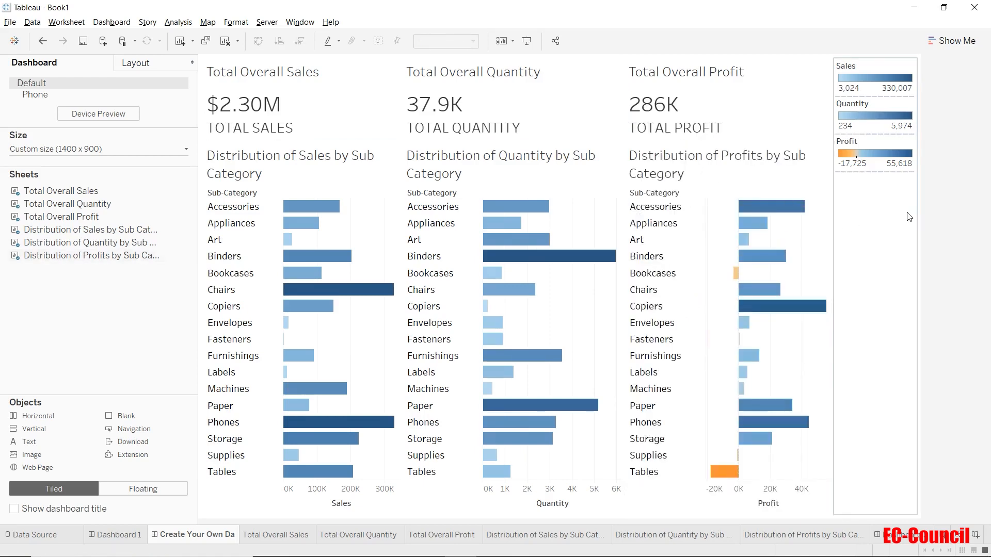
Delete the layout container holding the Sales, Quantity and Profit colour legends from the dashboard
left_click(882, 69)
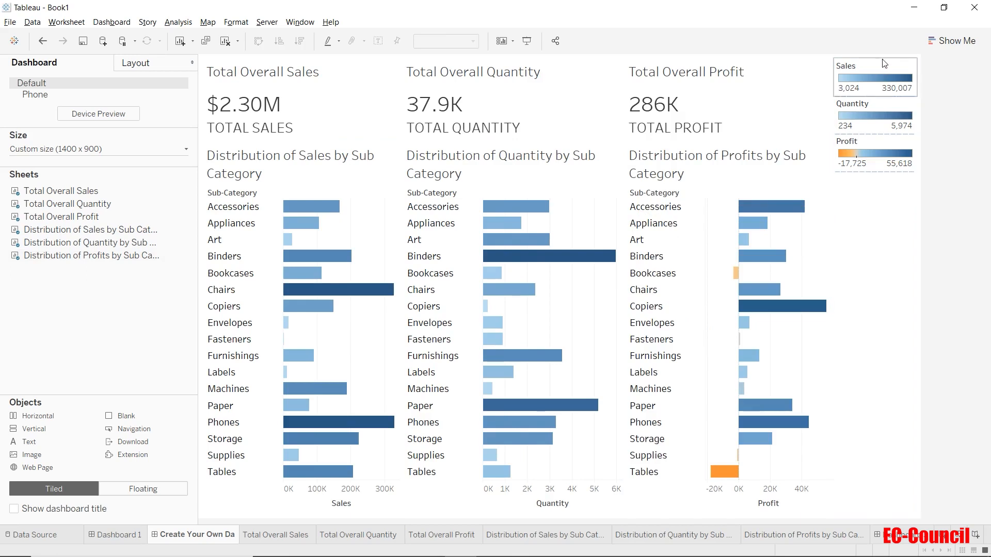
left_click(884, 66)
left_click(885, 67)
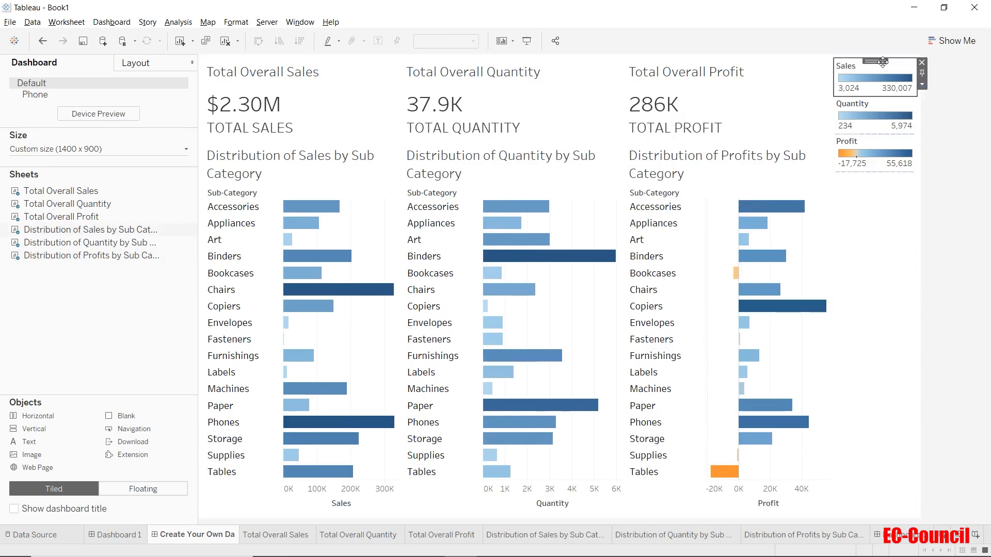
double_click(876, 60)
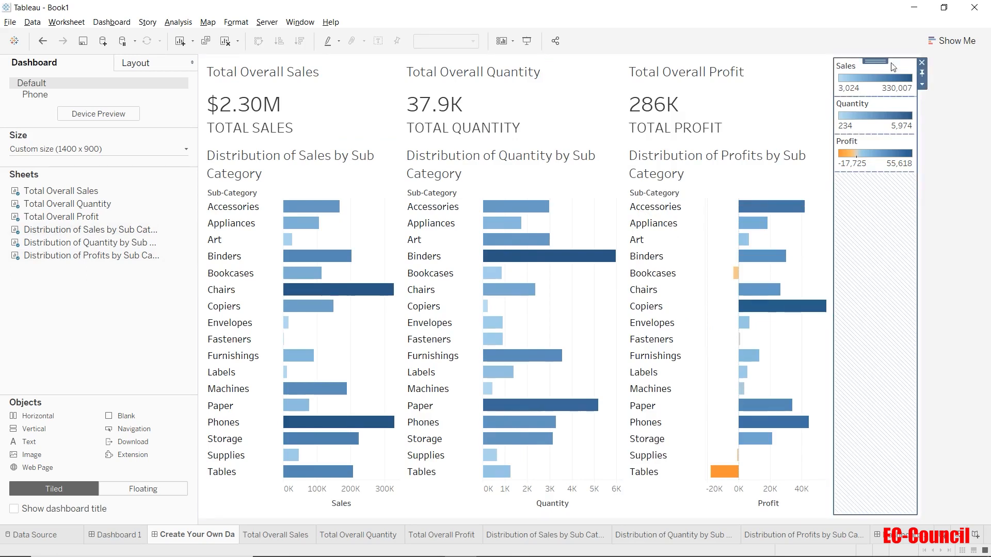
left_click(921, 62)
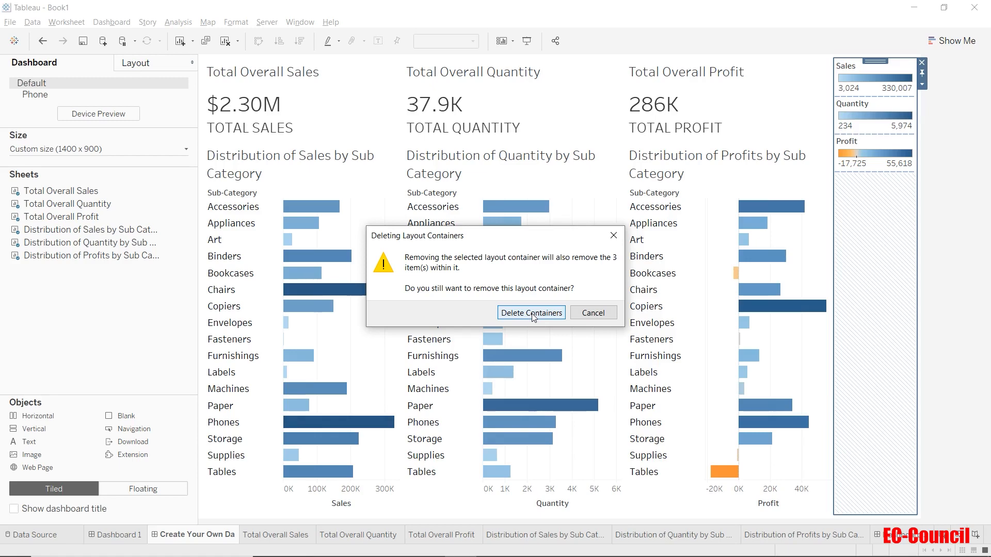
left_click(532, 313)
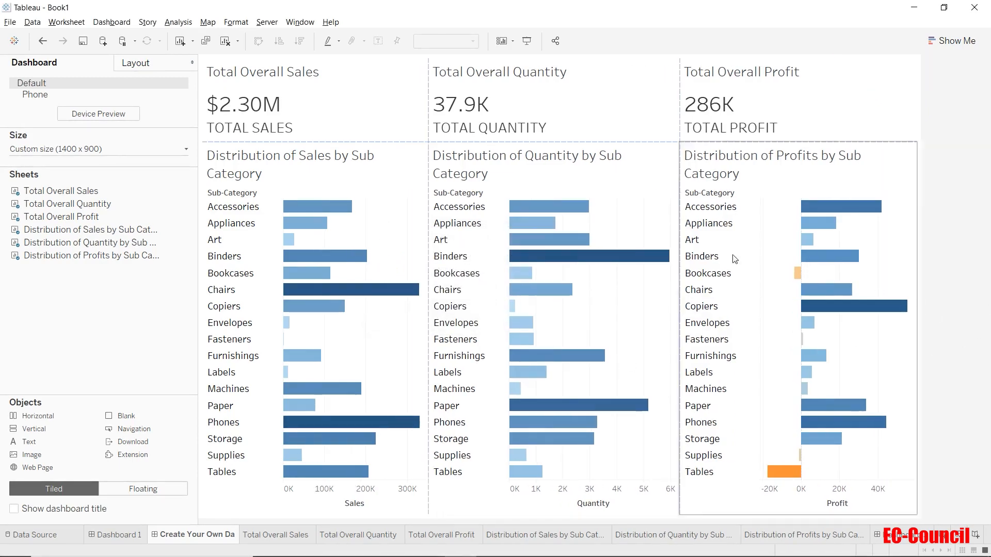
Increase the dashboard's fixed width in two increments, to 1500 px and 1600 px
left_click(169, 150)
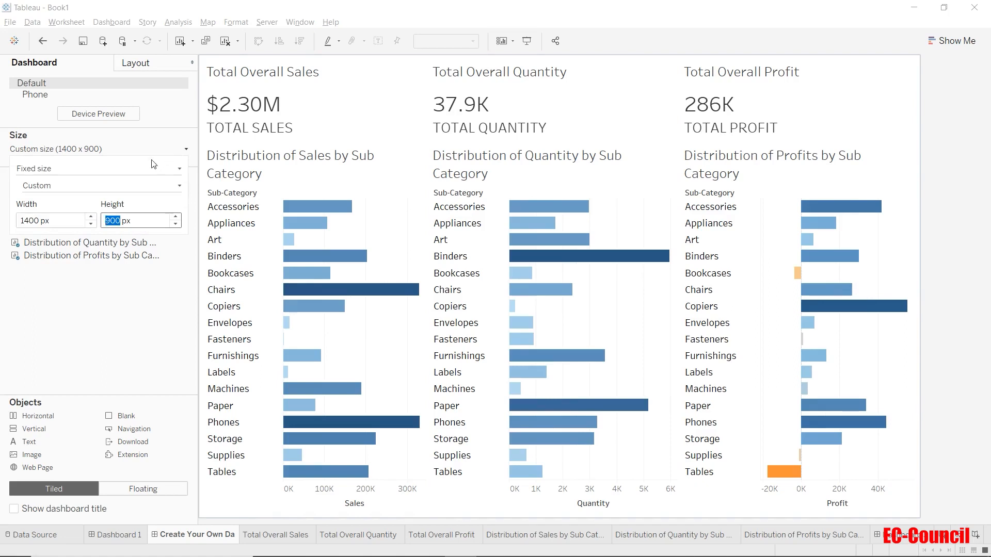
left_click(92, 218)
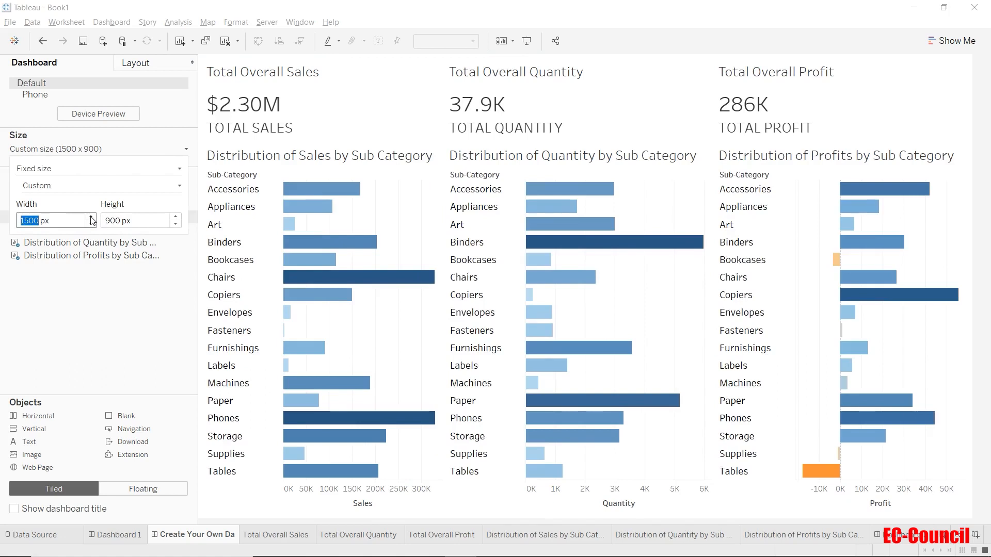
left_click(106, 297)
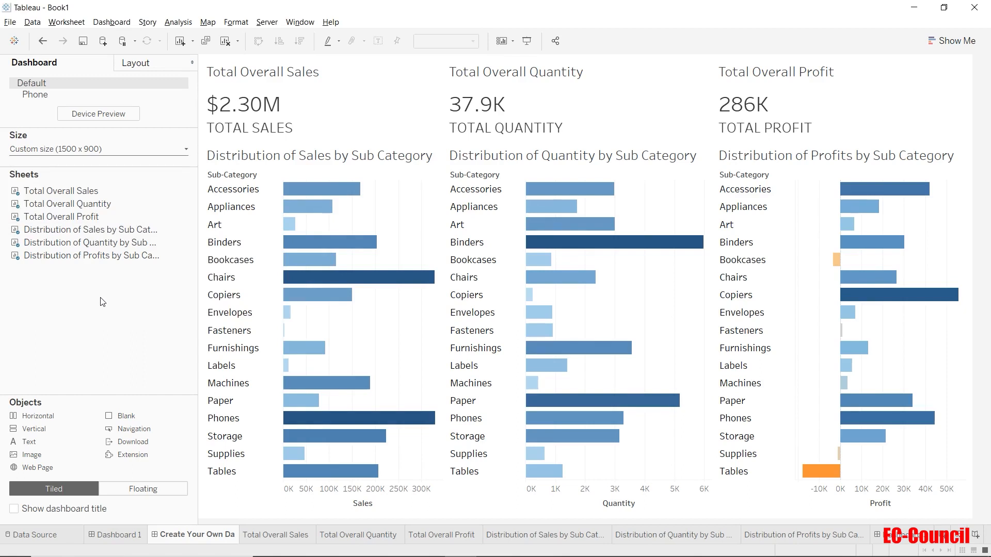
left_click(183, 149)
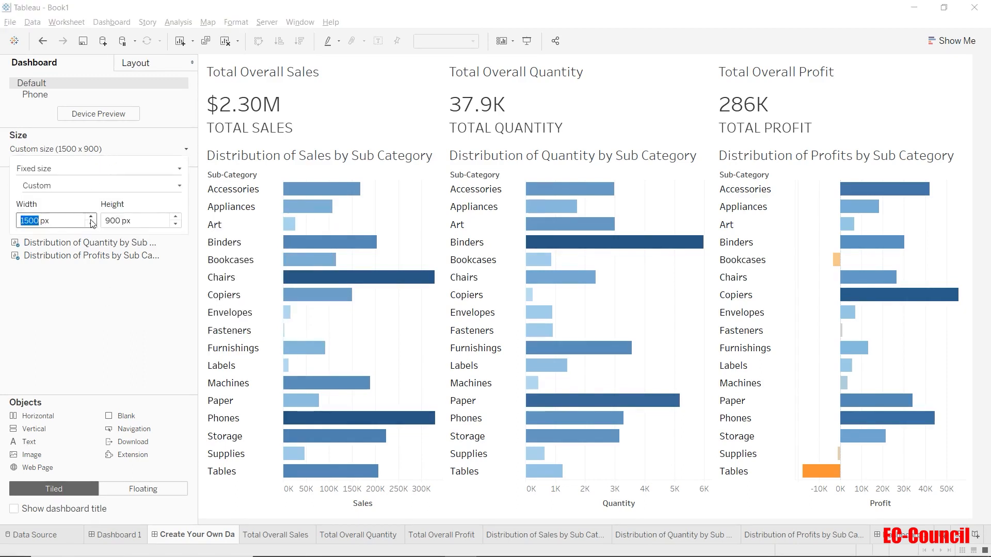
left_click(91, 216)
left_click(128, 296)
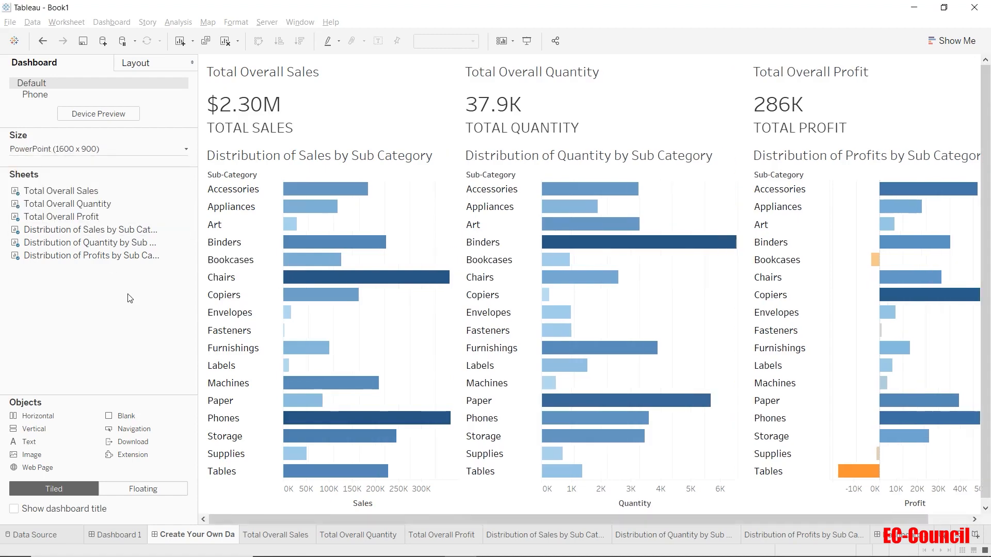
Narrow the Dashboard side pane to make room for the canvas, and set the fixed dashboard width to 1700 px
left_click_drag(202, 277, 112, 276)
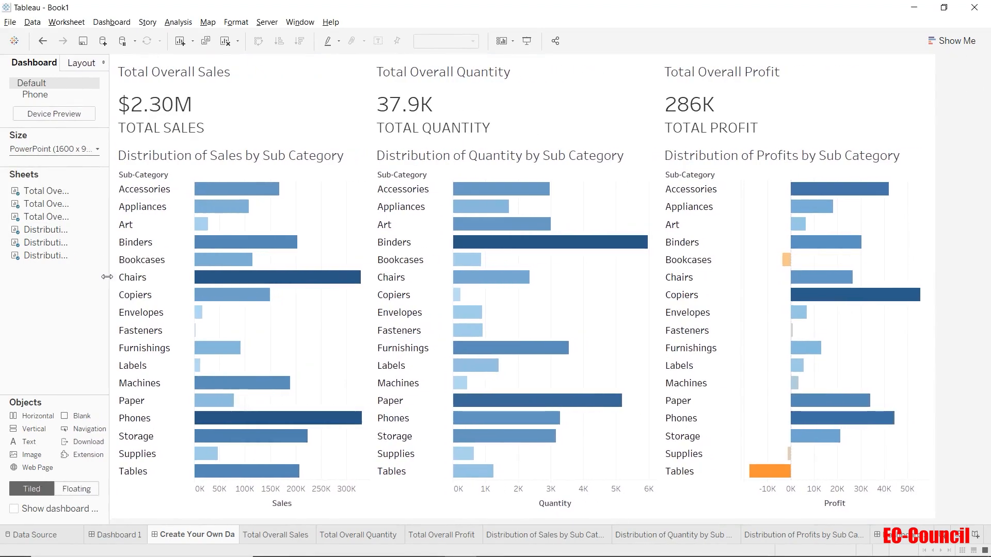
left_click(83, 149)
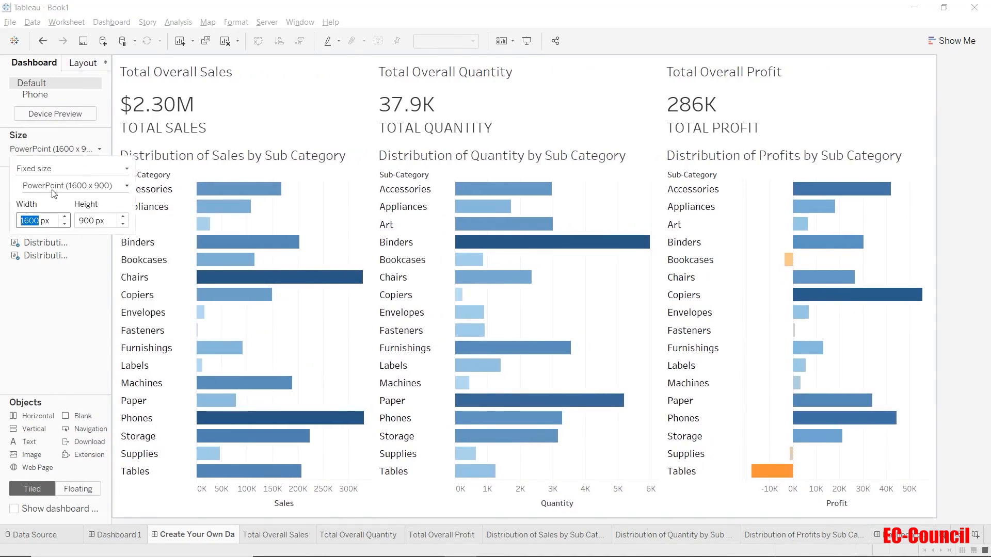
left_click(64, 217)
left_click(52, 285)
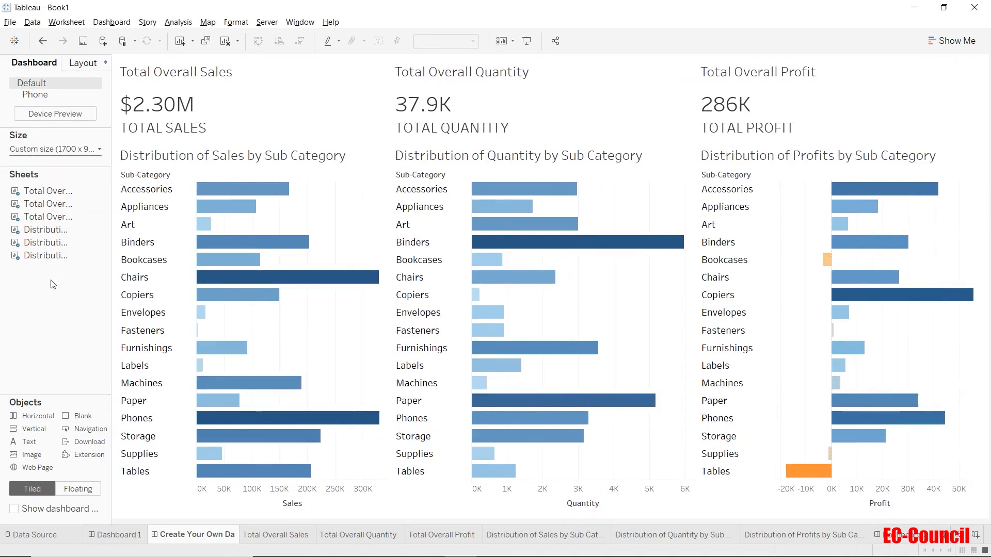